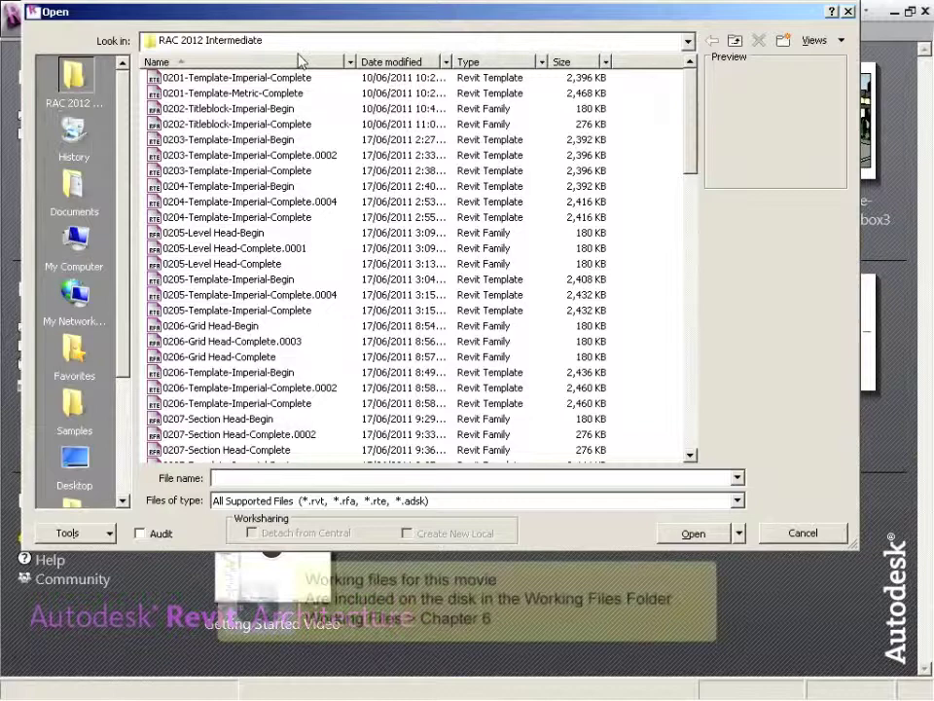
Open the 0602-Revit Site-Complete project
{"action": "left_click_drag", "start_coordinate": [698, 110], "coordinate": [687, 450]}
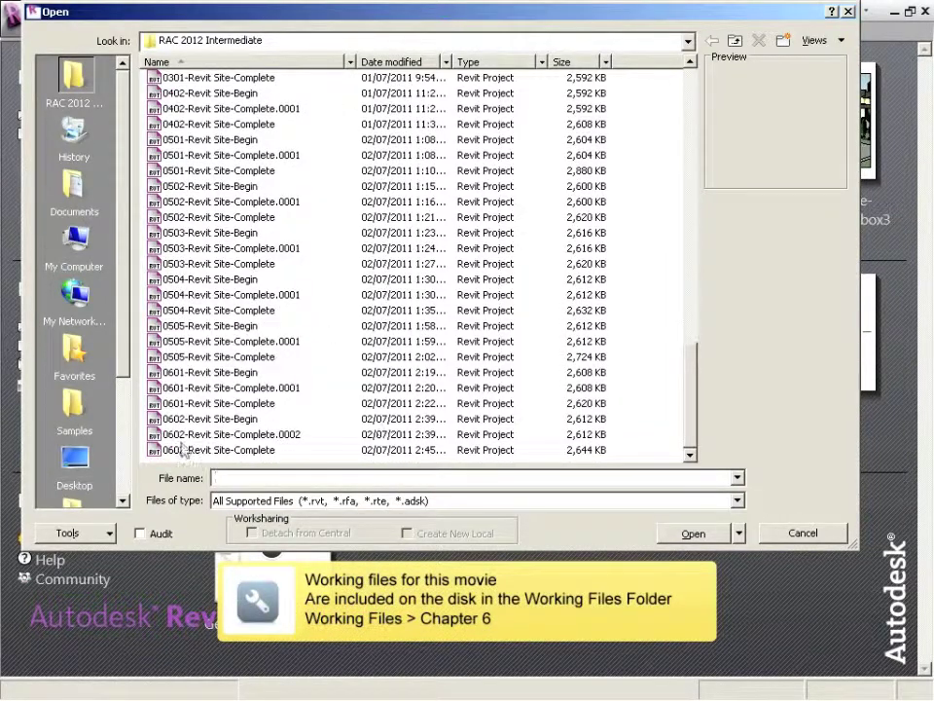
{"action": "left_click", "coordinate": [181, 452]}
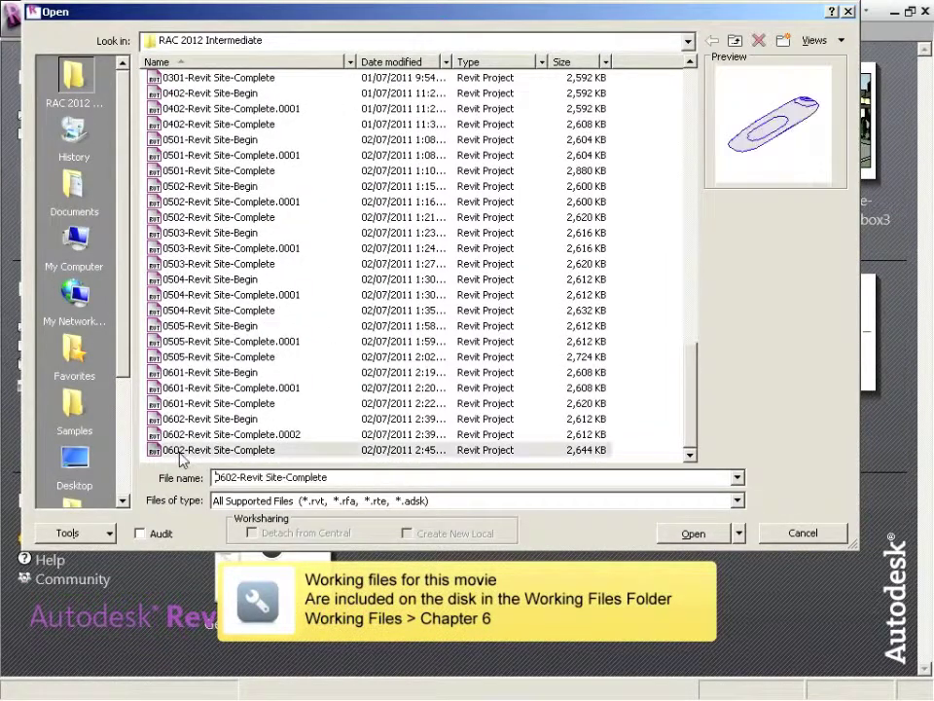
{"action": "left_click", "coordinate": [693, 532]}
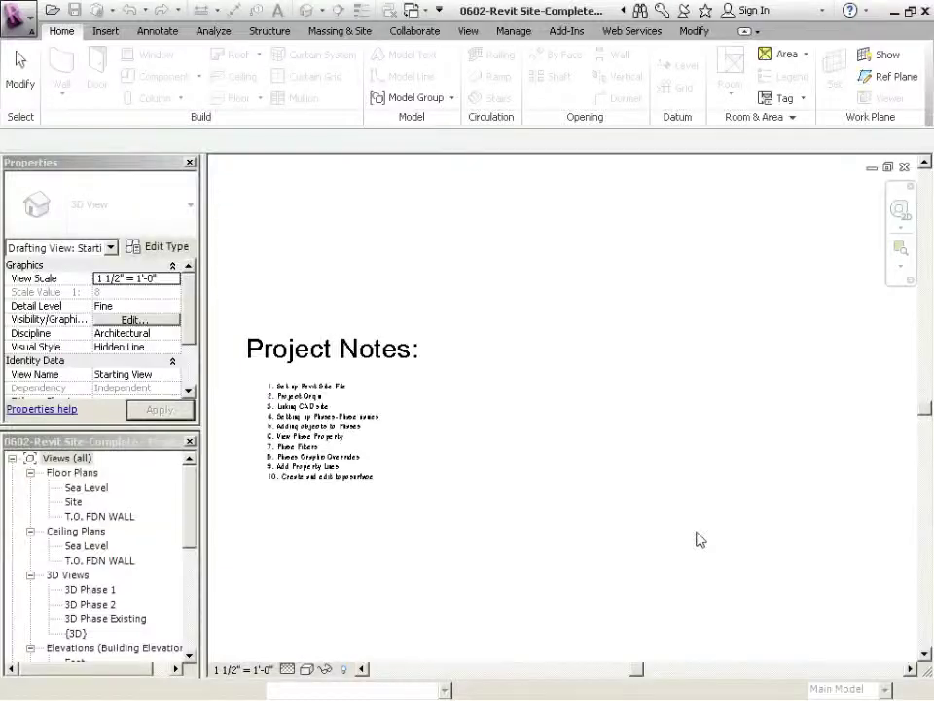
Save the project as 0603-Revit Site-Begin
{"action": "left_click", "coordinate": [16, 13]}
{"action": "mouse_move", "coordinate": [127, 230]}
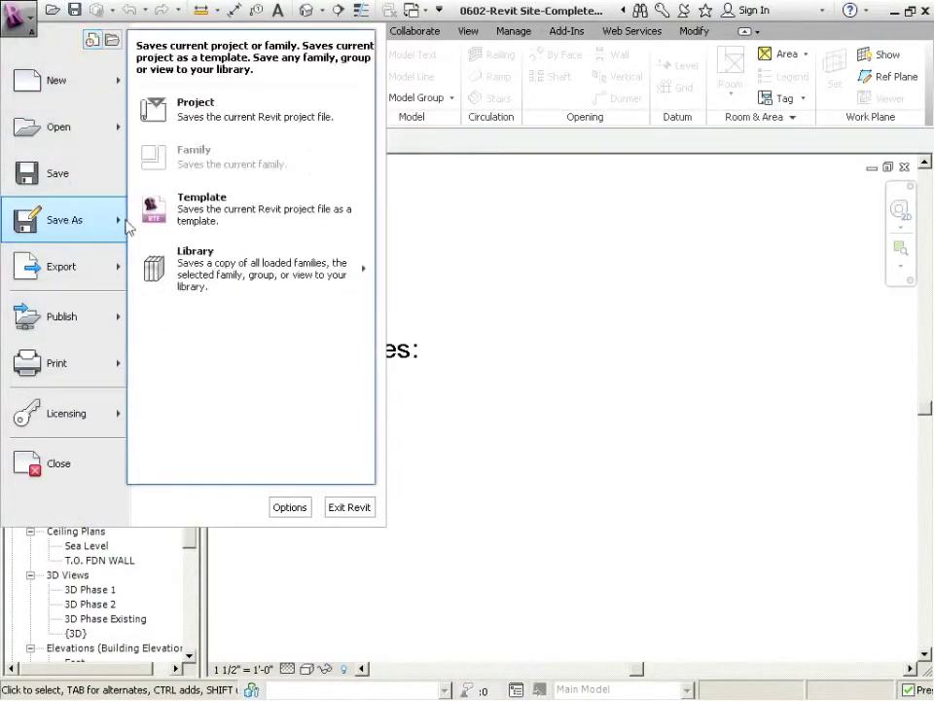
{"action": "left_click", "coordinate": [184, 128]}
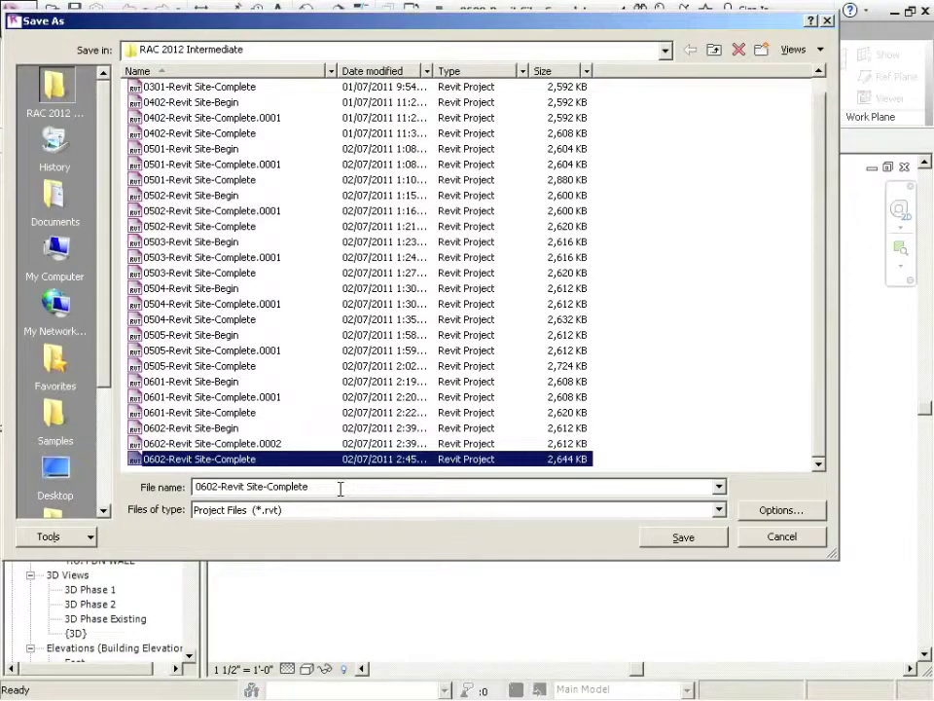
{"action": "double_click", "coordinate": [339, 486]}
{"action": "type", "text": "Begin"}
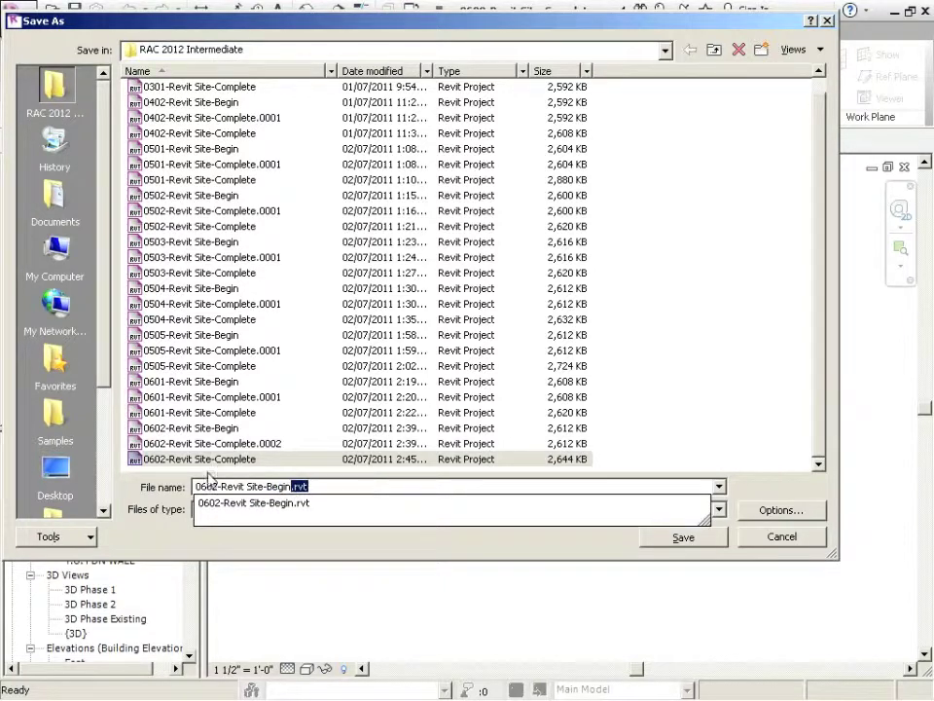
{"action": "left_click", "coordinate": [218, 487]}
{"action": "key", "text": "BackSpace"}
{"action": "type", "text": "3"}
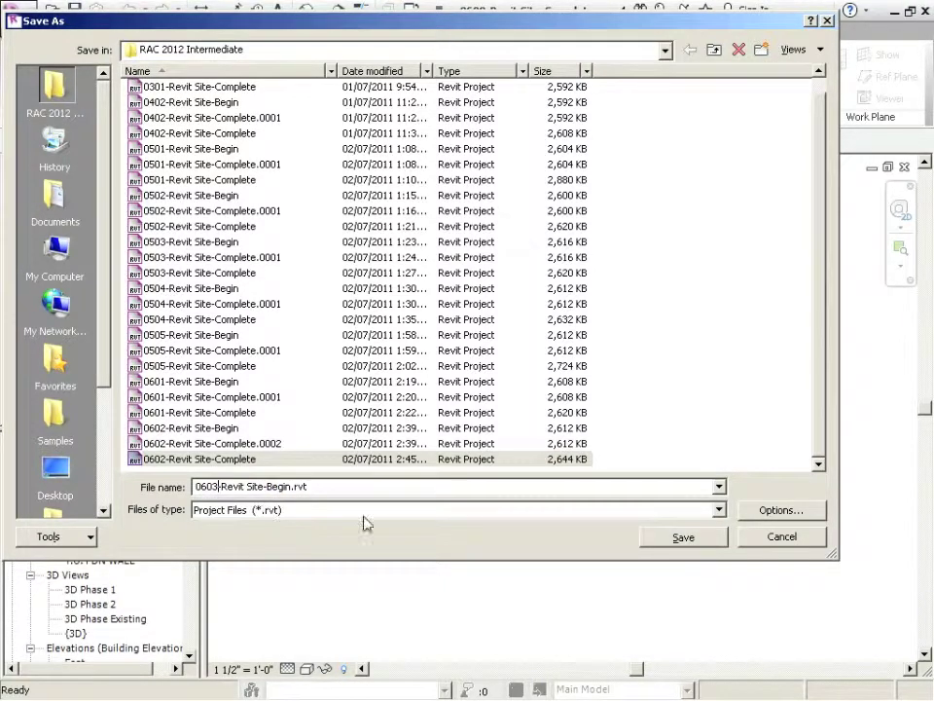
{"action": "left_click", "coordinate": [707, 541]}
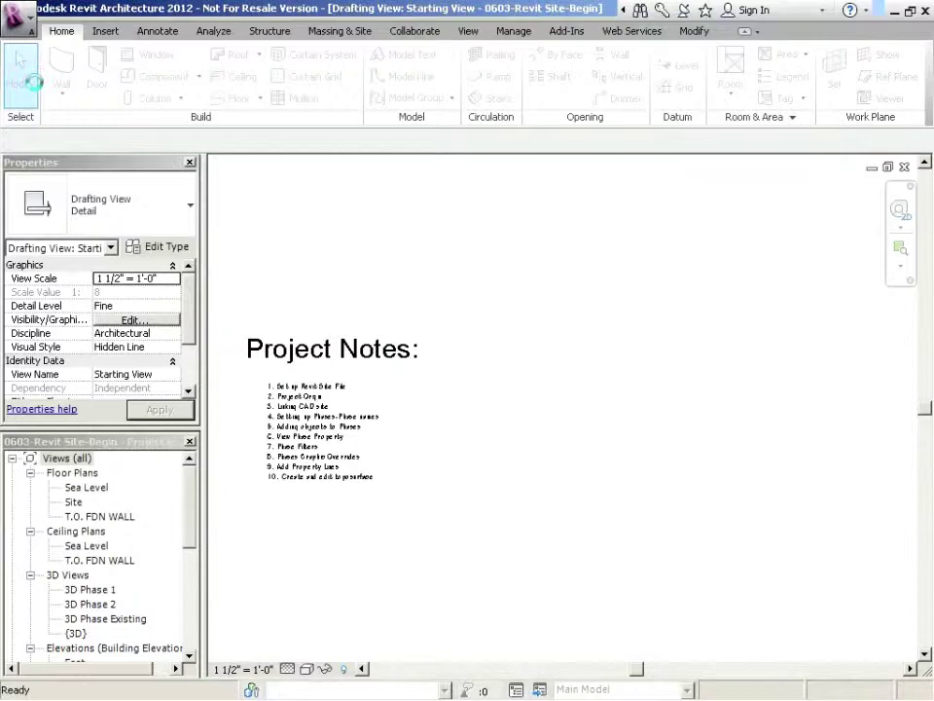
Start another Save As, selecting 'Begin' in the file name to replace it
{"action": "left_click", "coordinate": [18, 15]}
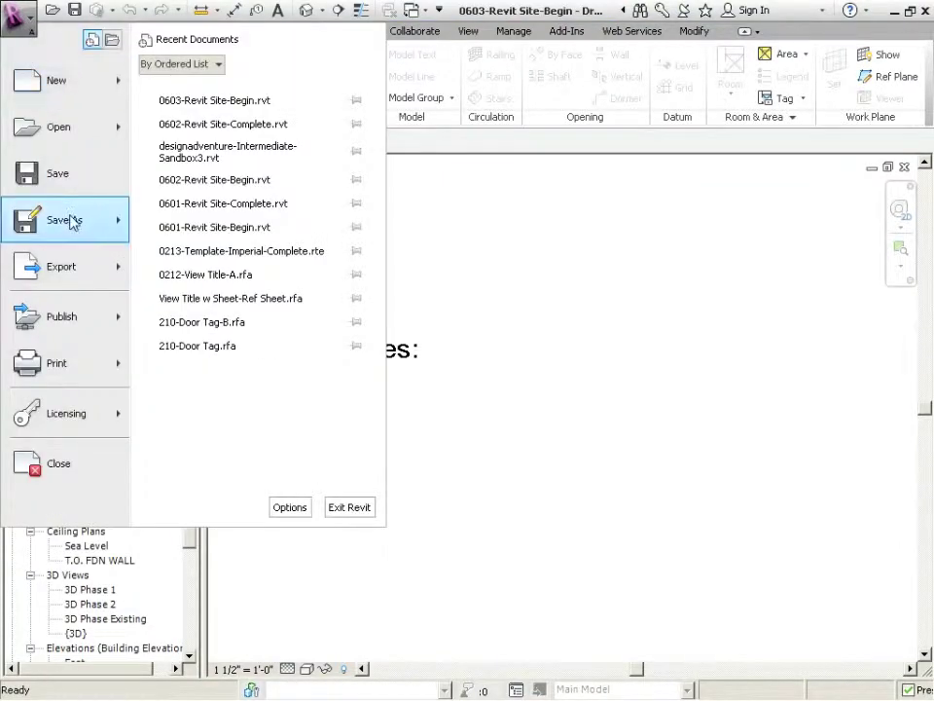
{"action": "mouse_move", "coordinate": [60, 222]}
{"action": "left_click", "coordinate": [215, 118]}
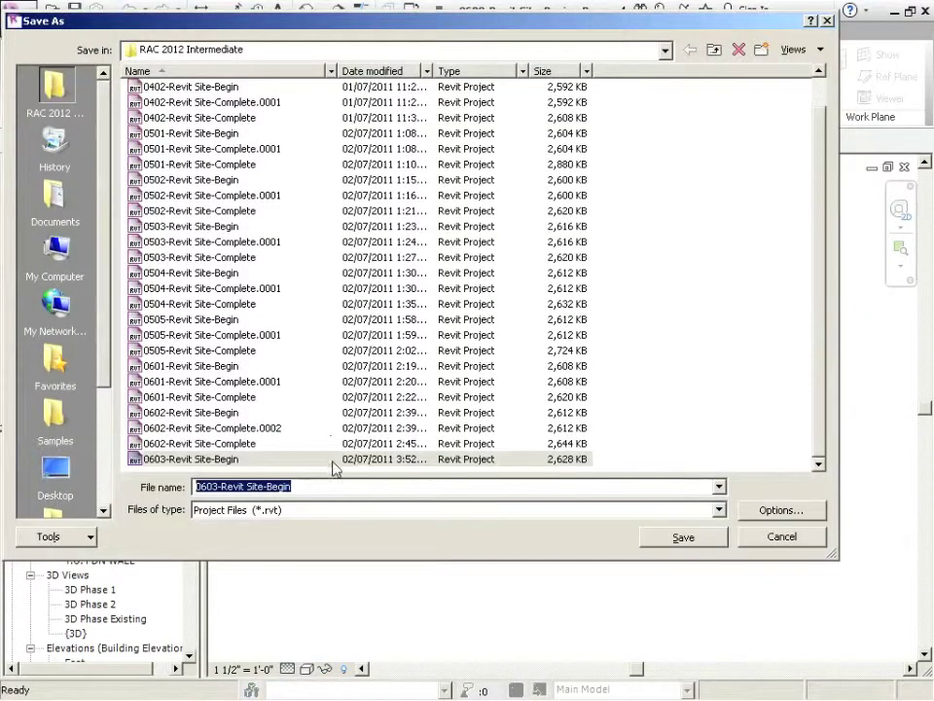
{"action": "double_click", "coordinate": [272, 487]}
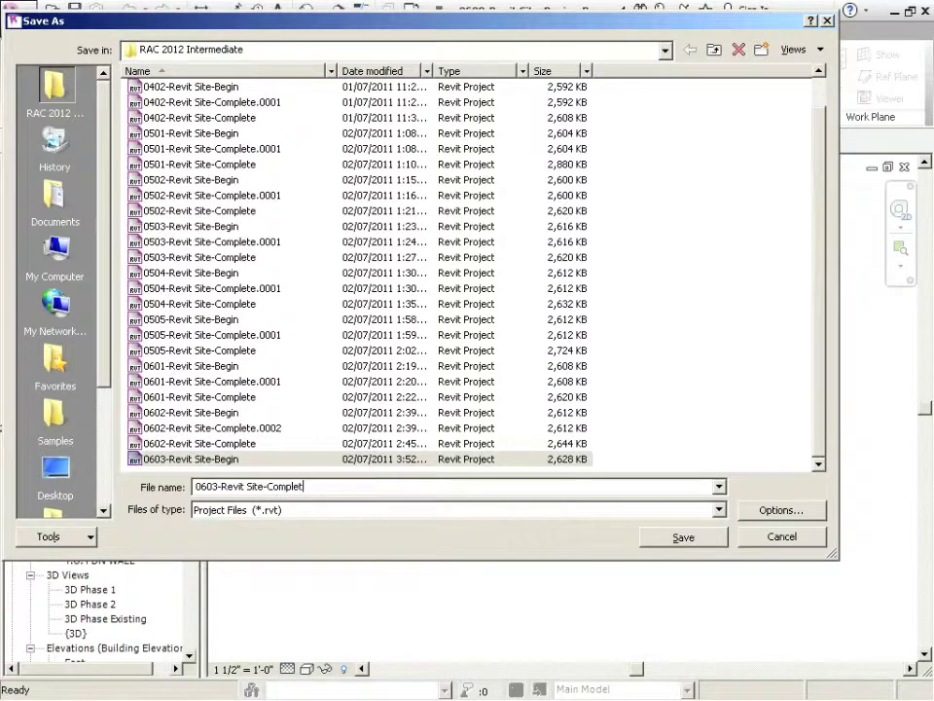
Save as 0603-Revit Site-Complete and add note 11 'Digging holes using Building Pads'
{"action": "left_click", "coordinate": [681, 535]}
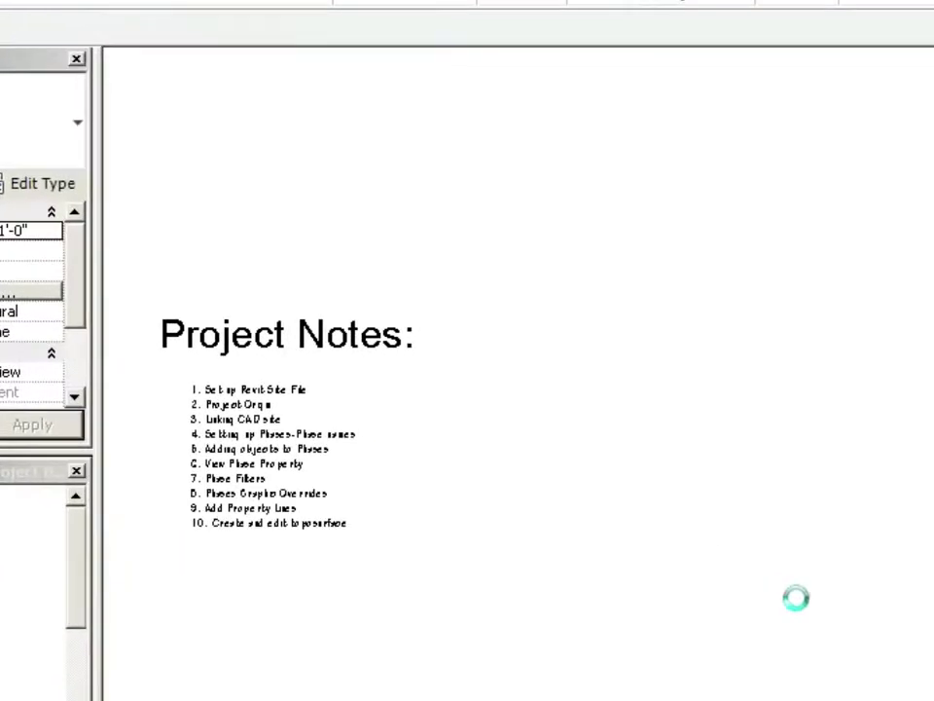
{"action": "left_click", "coordinate": [364, 517]}
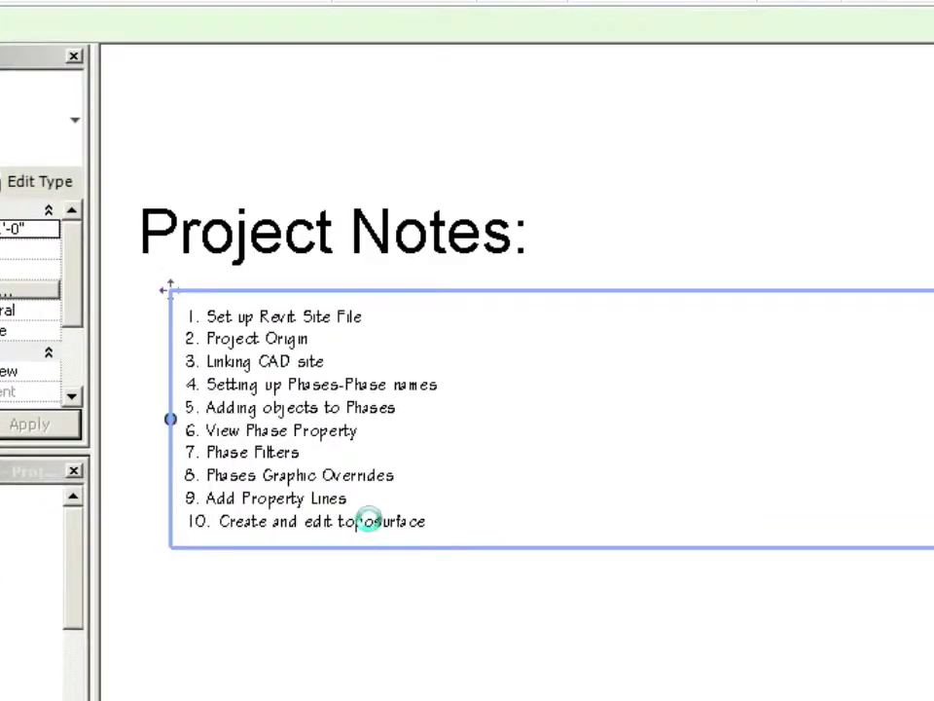
{"action": "left_click", "coordinate": [502, 524]}
{"action": "key", "text": "Return"}
{"action": "type", "text": "Digging hole"}
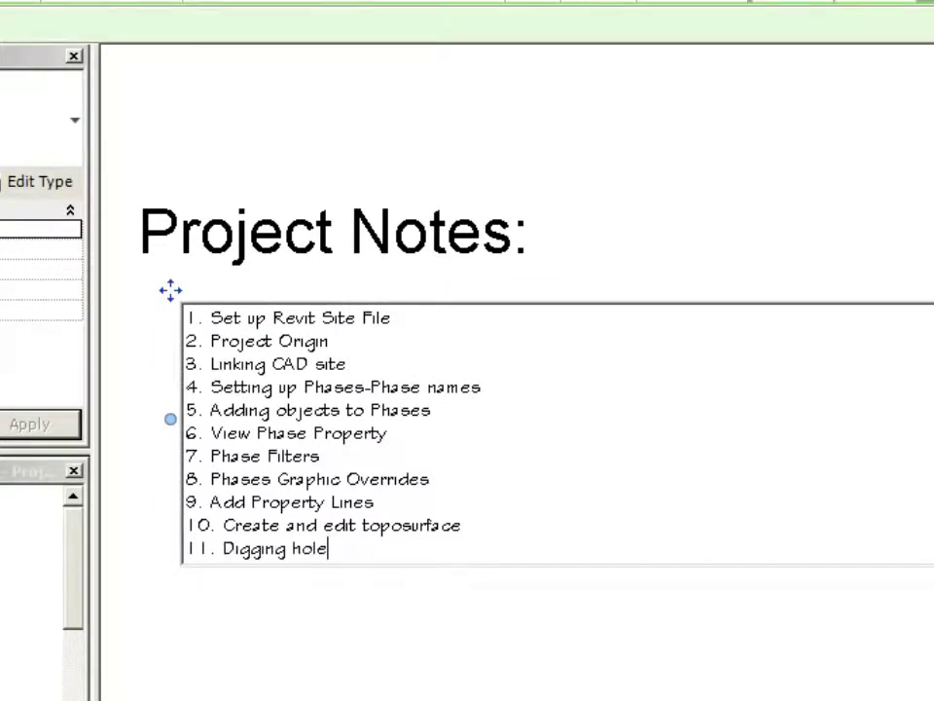
{"action": "type", "text": "s using Build"}
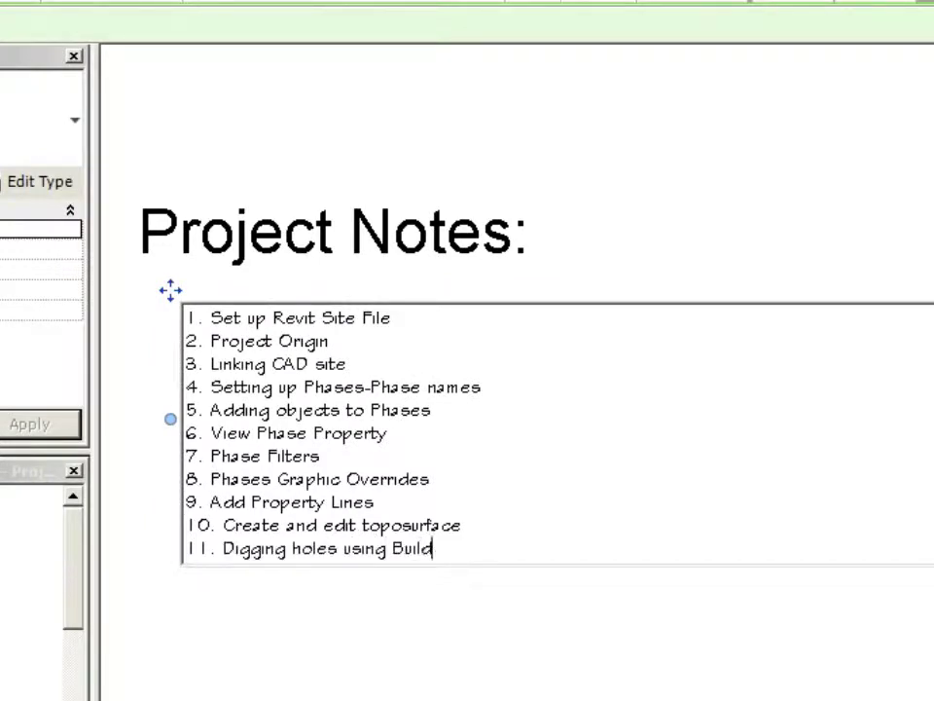
{"action": "type", "text": "ing Pads"}
{"action": "left_click", "coordinate": [471, 630]}
Open the T.O. FDN WALL floor plan from the Project Browser
{"action": "key", "text": "Escape"}
{"action": "scroll", "coordinate": [266, 629], "scroll_direction": "up", "scroll_amount": 2}
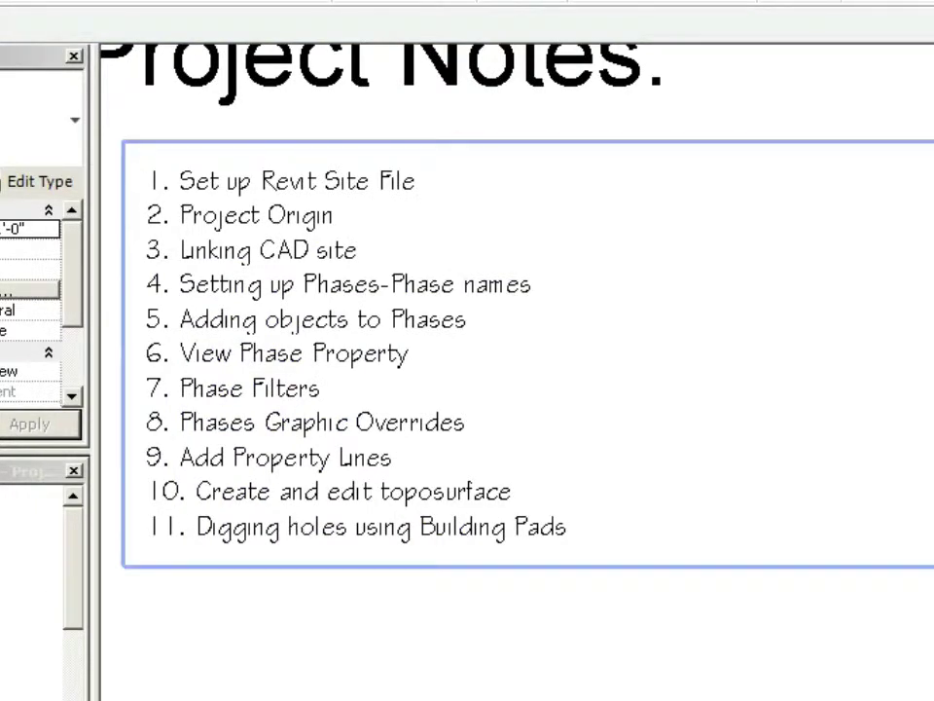
{"action": "double_click", "coordinate": [44, 546]}
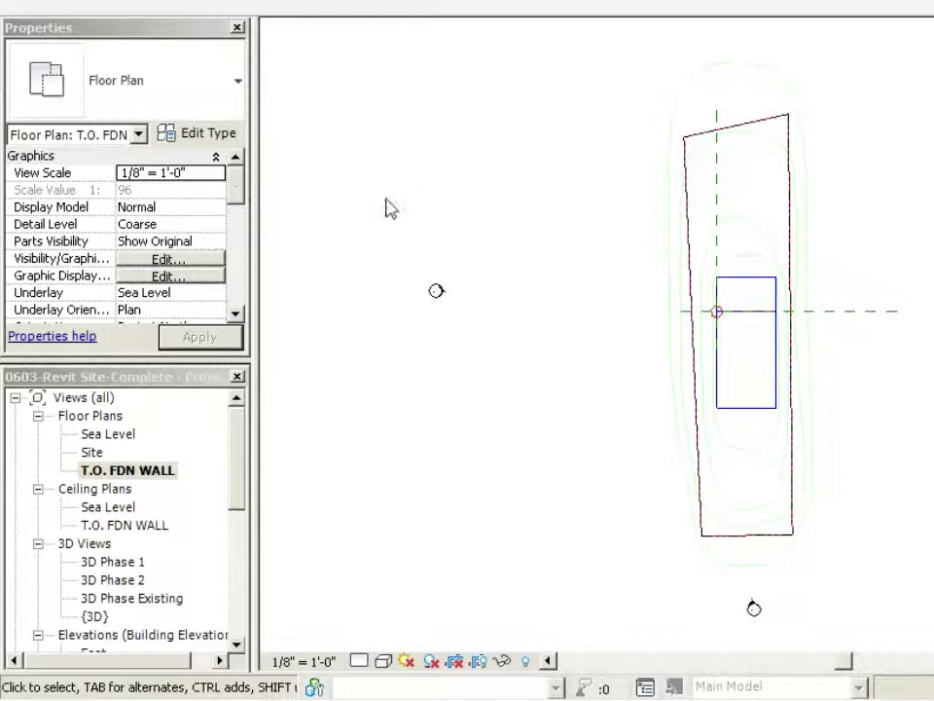
Duplicate T.O. FDN WALL with detailing, creating the Copy of T.O. FDN WALL plan
{"action": "left_click_drag", "start_coordinate": [241, 204], "coordinate": [235, 310]}
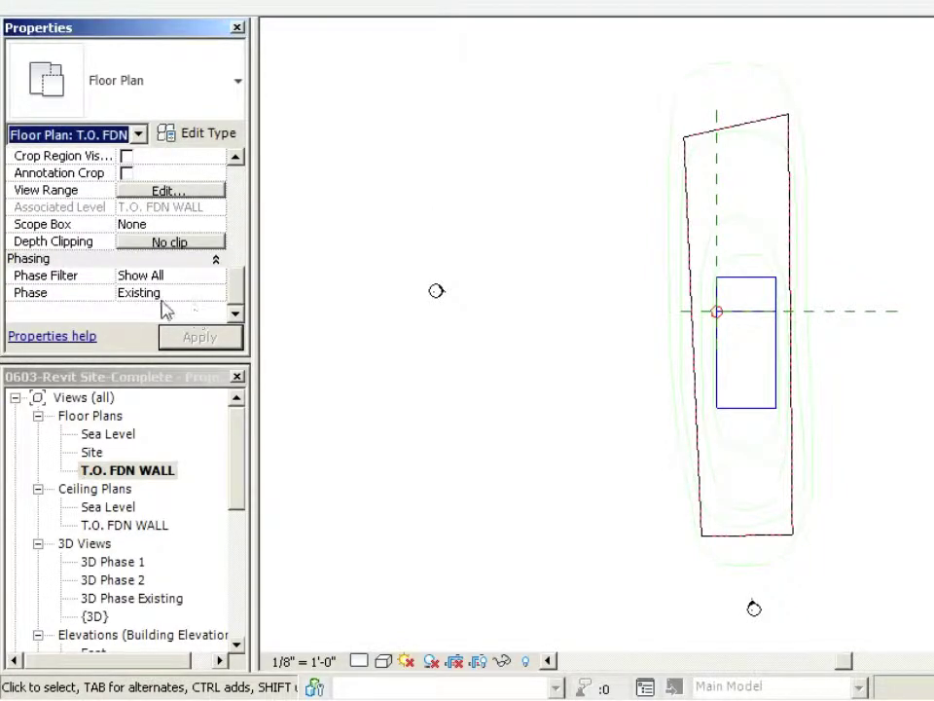
{"action": "right_click", "coordinate": [136, 471]}
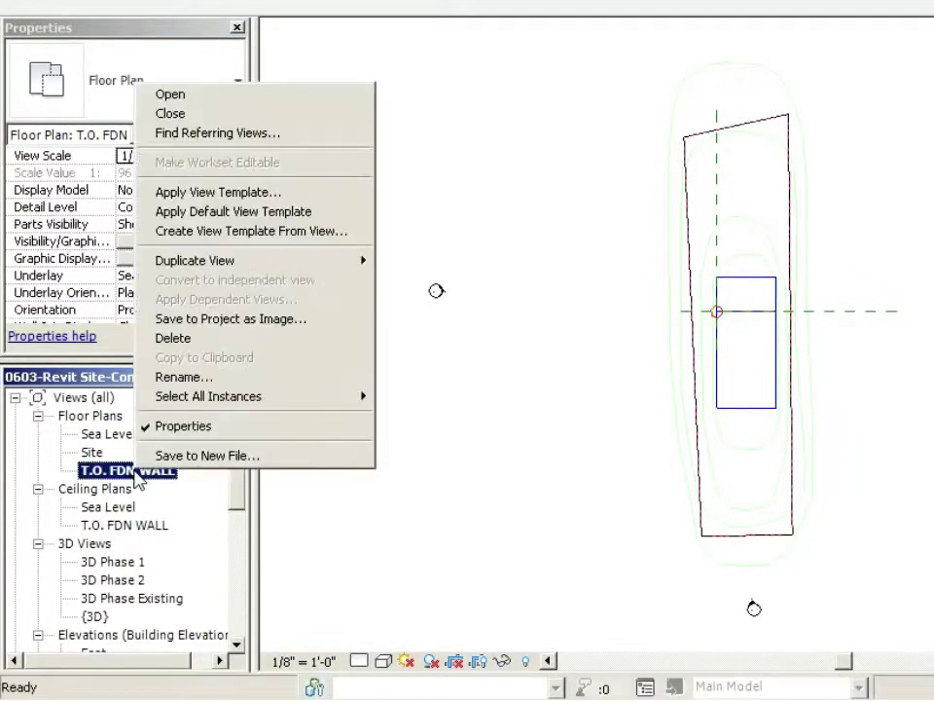
{"action": "mouse_move", "coordinate": [252, 261]}
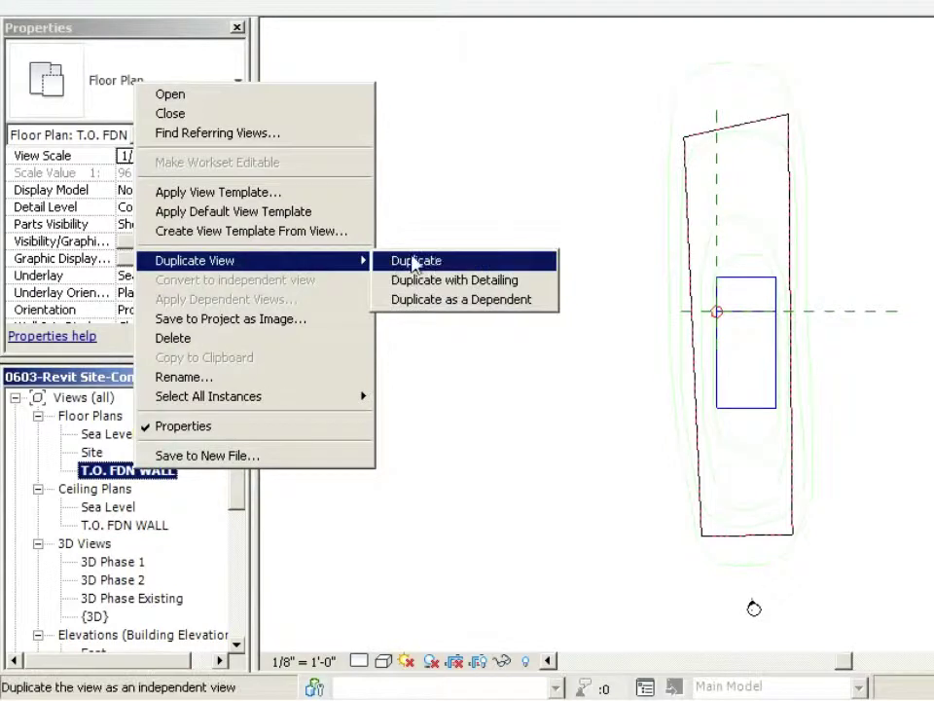
{"action": "left_click", "coordinate": [513, 285]}
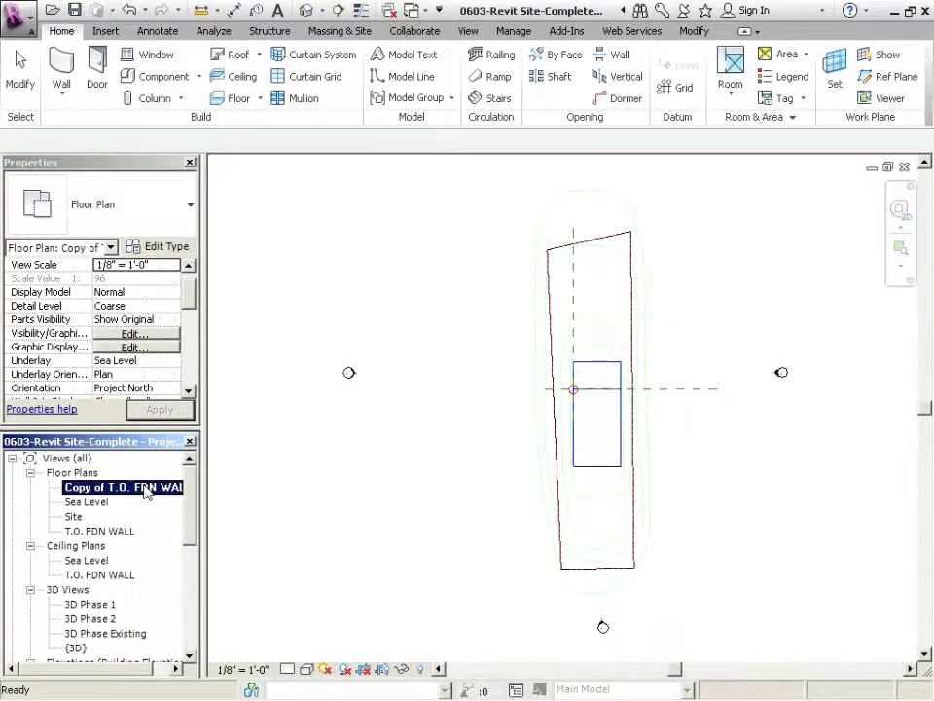
{"action": "right_click", "coordinate": [180, 438]}
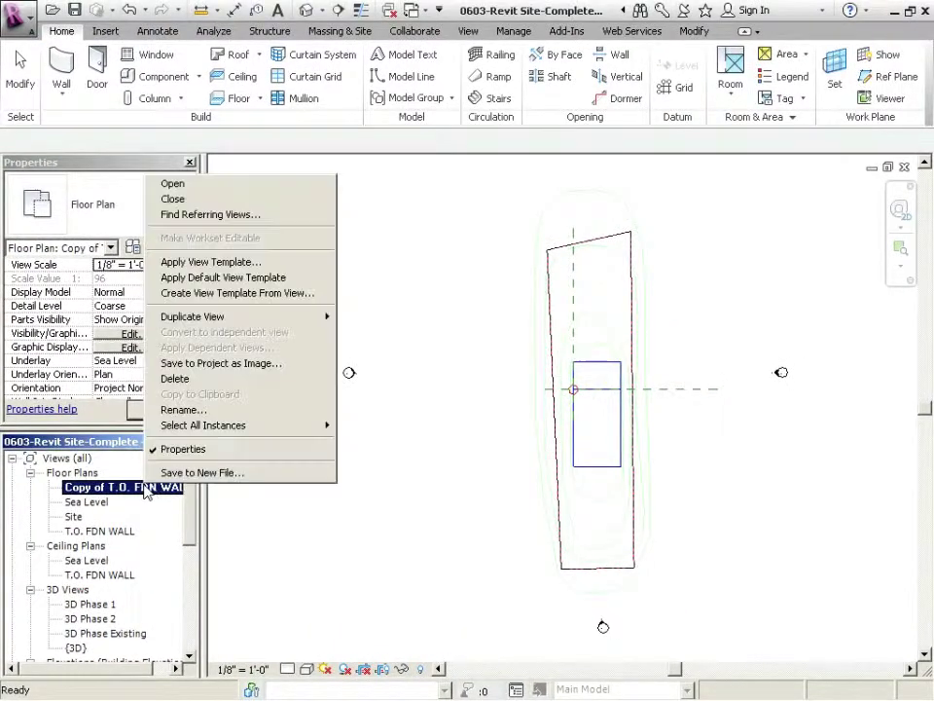
{"action": "left_click", "coordinate": [194, 410]}
{"action": "left_click_drag", "start_coordinate": [449, 343], "coordinate": [355, 353]}
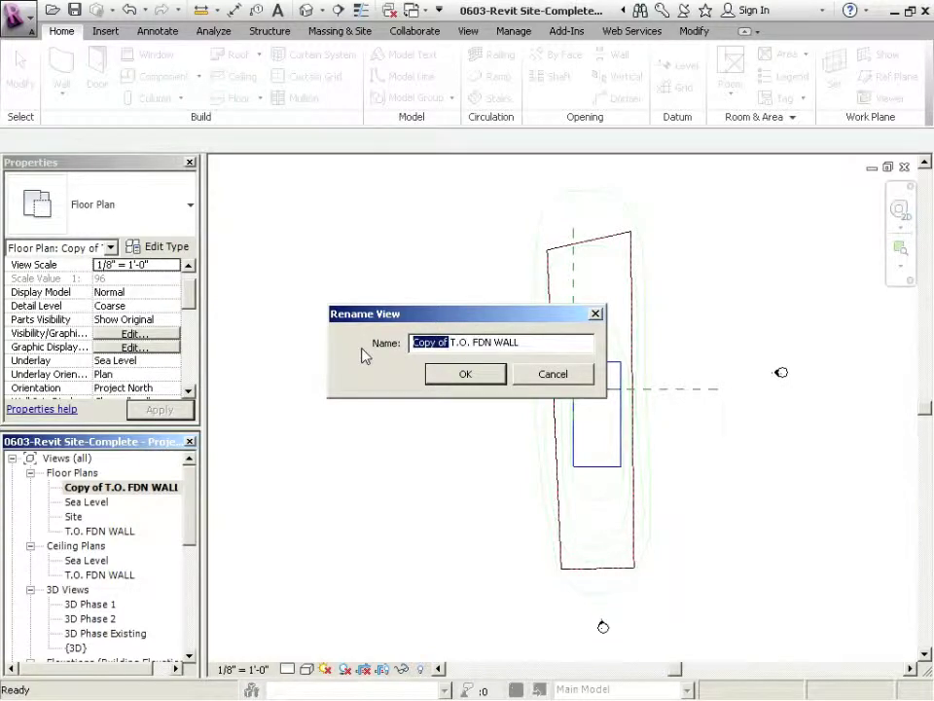
{"action": "key", "text": "Delete"}
{"action": "left_click", "coordinate": [498, 345]}
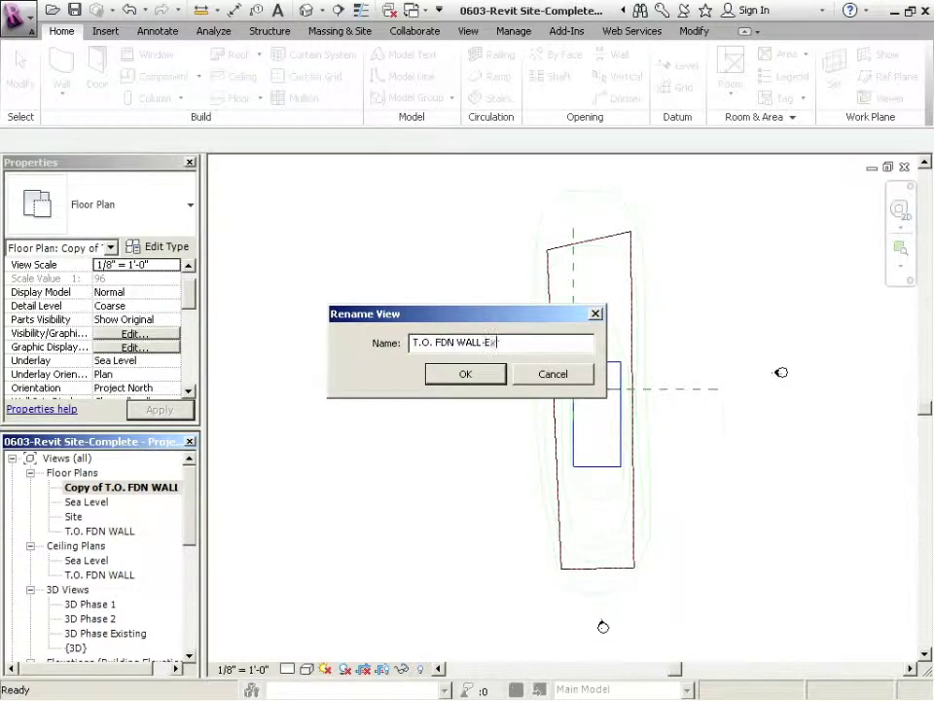
{"action": "left_click", "coordinate": [467, 375]}
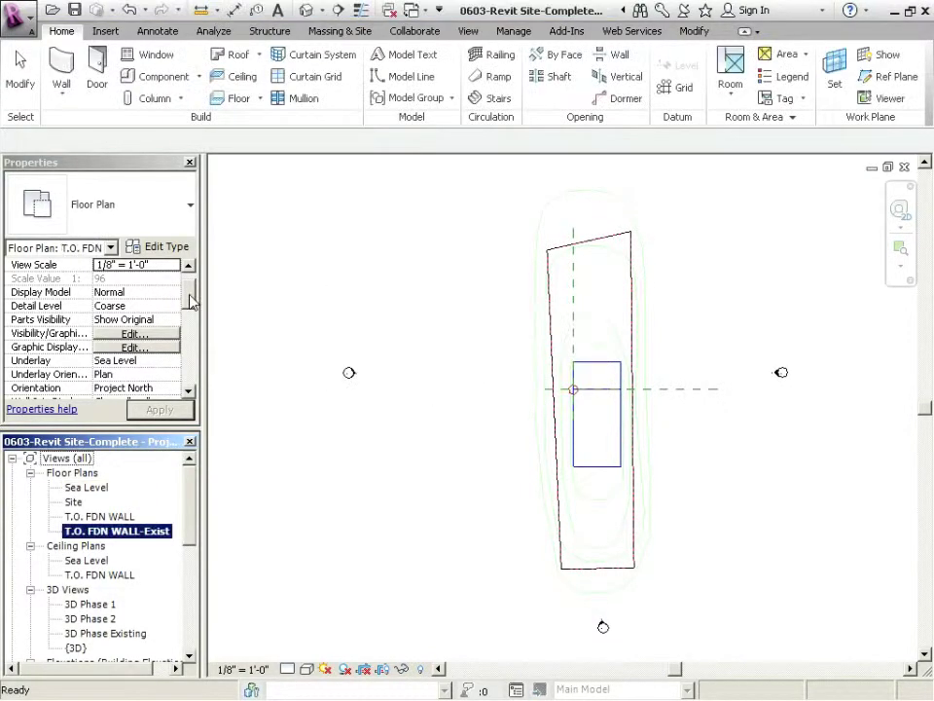
{"action": "scroll", "coordinate": [190, 384], "scroll_direction": "down", "scroll_amount": 10}
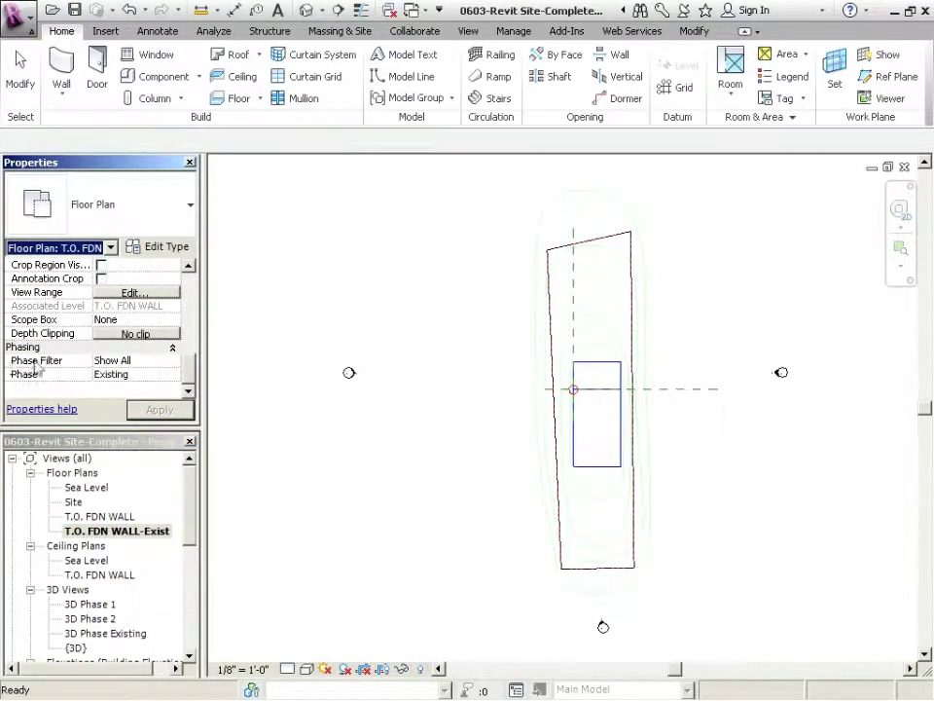
{"action": "left_click", "coordinate": [117, 360]}
{"action": "left_click", "coordinate": [173, 360]}
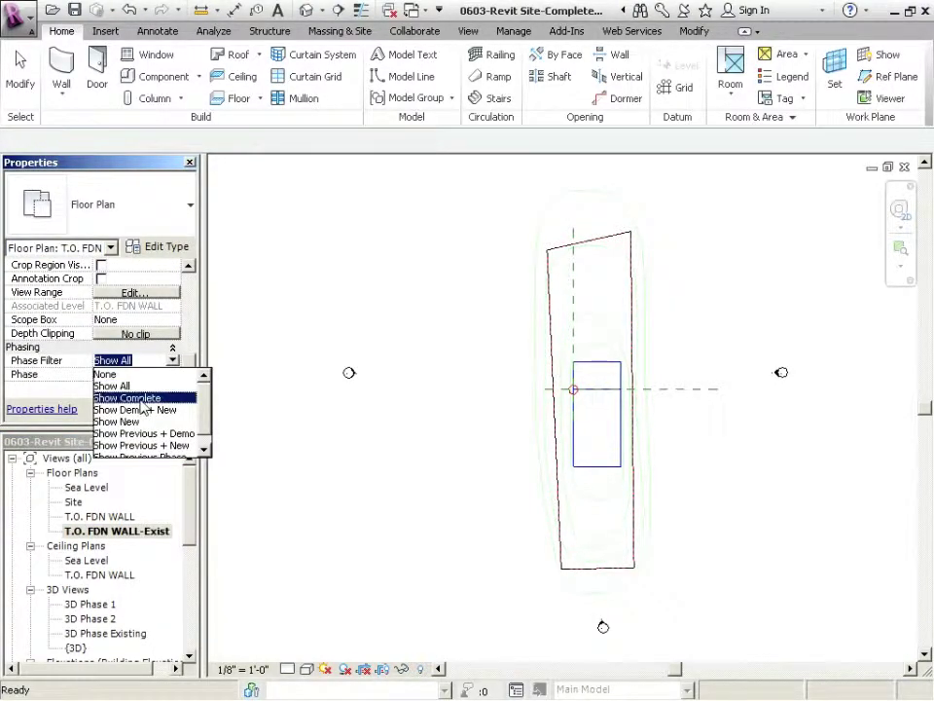
{"action": "left_click", "coordinate": [137, 398]}
{"action": "left_click", "coordinate": [166, 410]}
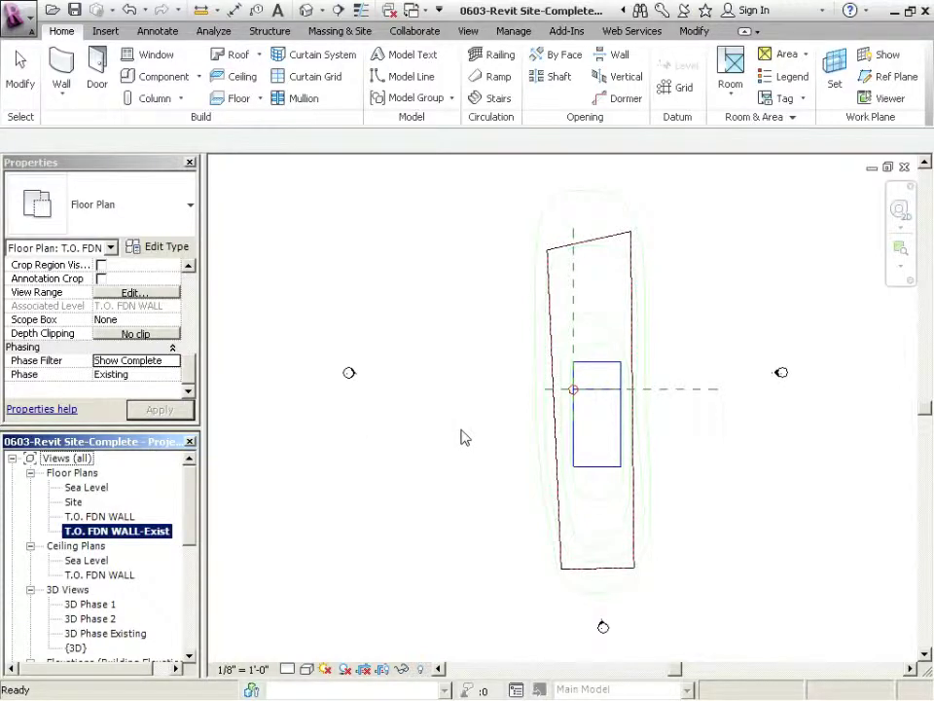
{"action": "left_click", "coordinate": [425, 405]}
{"action": "scroll", "coordinate": [428, 407], "scroll_direction": "down", "scroll_amount": 1}
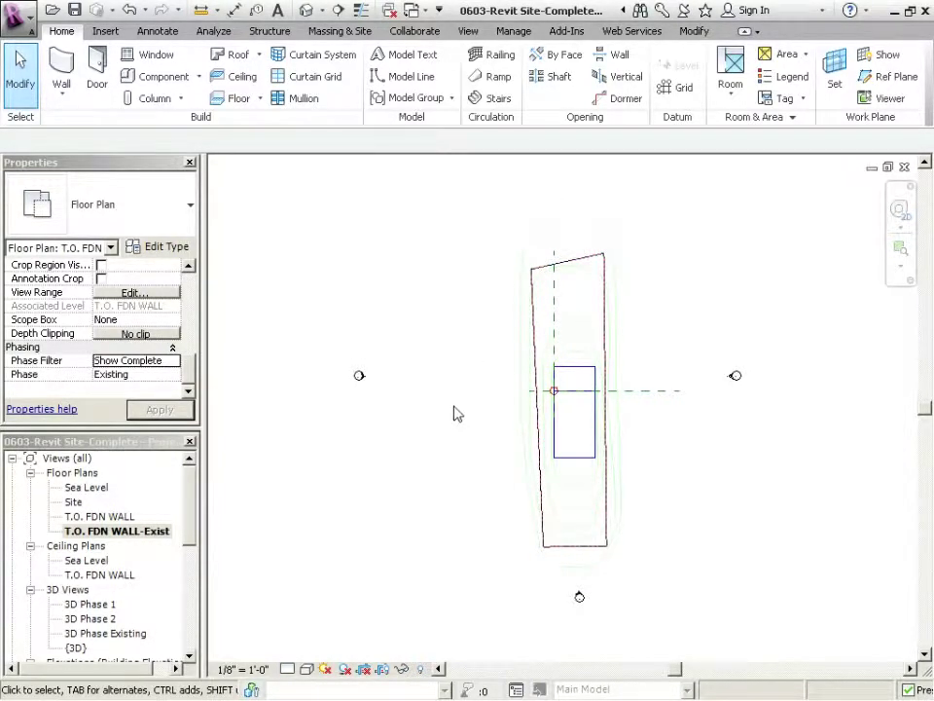
Turn on the Topography category in Visibility/Graphic Overrides so site contours show
{"action": "key", "text": "v"}
{"action": "key", "text": "v"}
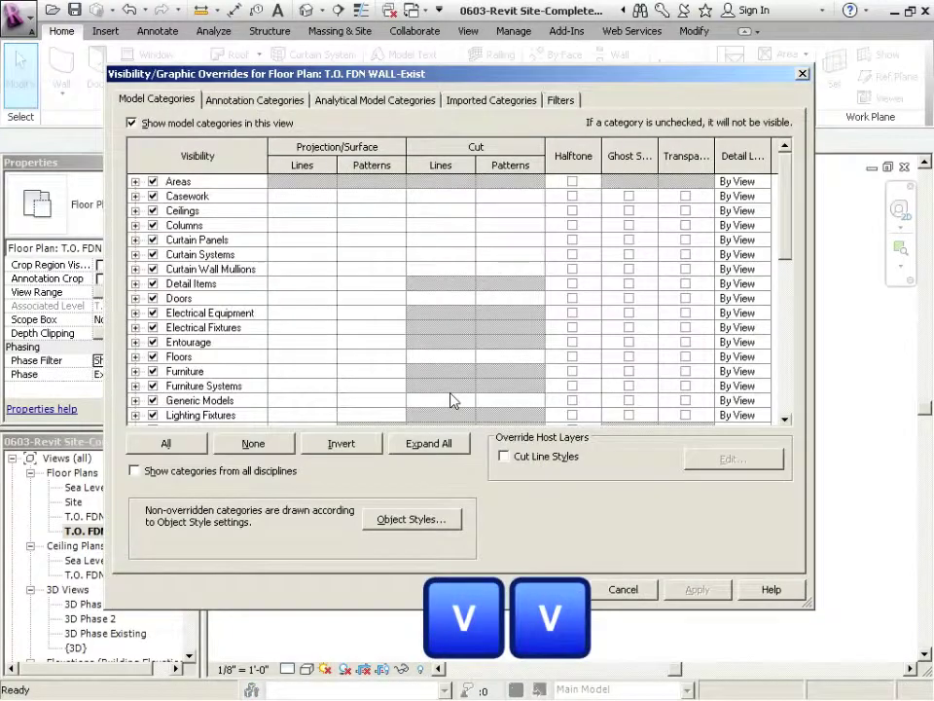
{"action": "left_click_drag", "start_coordinate": [783, 211], "coordinate": [783, 384]}
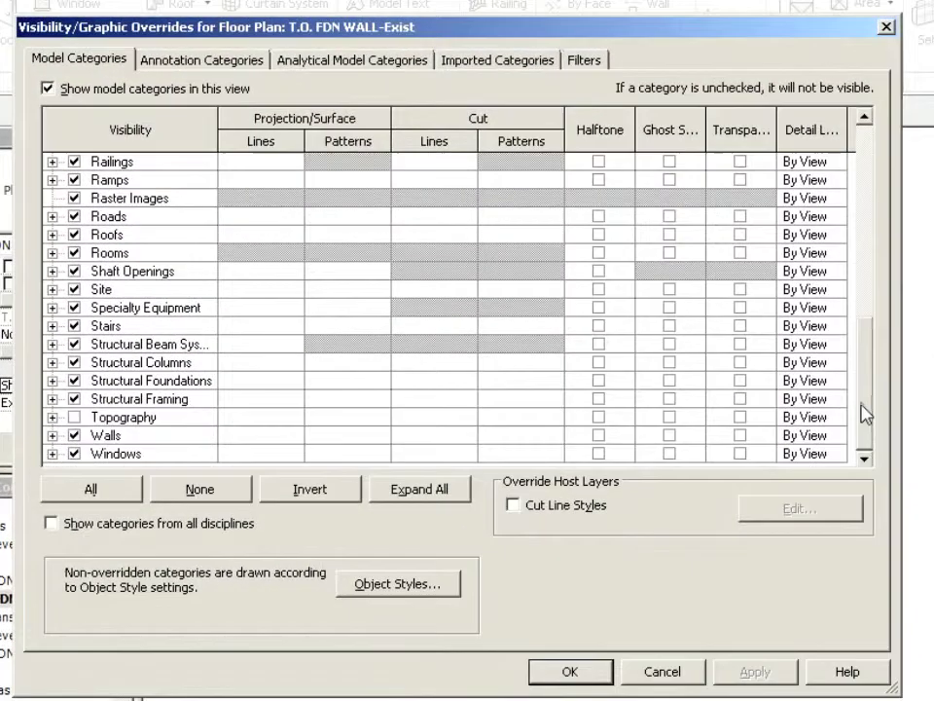
{"action": "left_click", "coordinate": [74, 417]}
{"action": "left_click", "coordinate": [584, 671]}
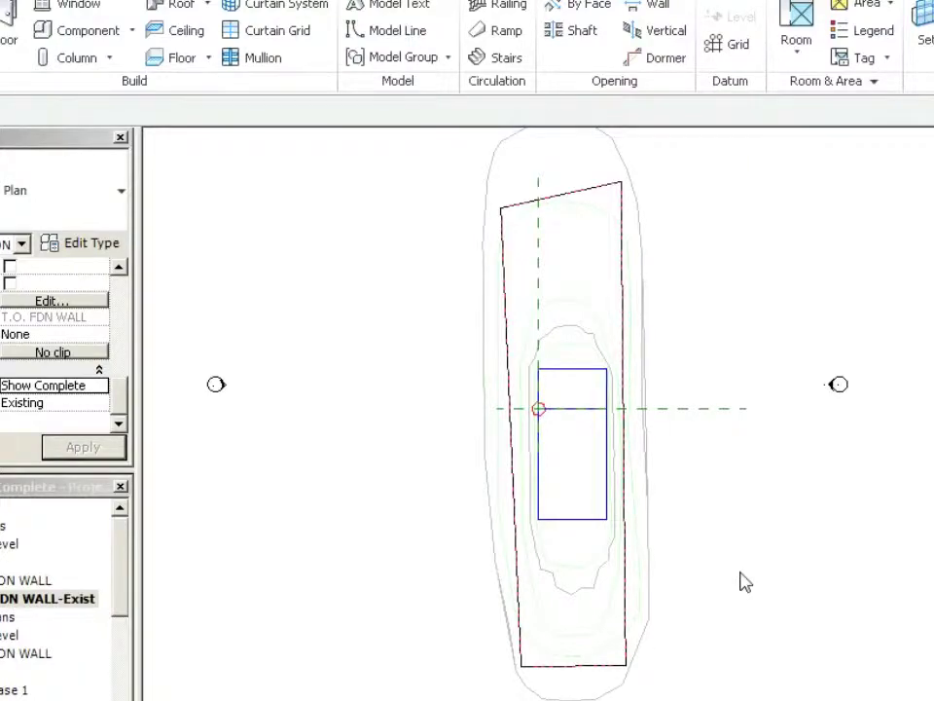
{"action": "scroll", "coordinate": [691, 477], "scroll_direction": "up", "scroll_amount": 2}
Duplicate T.O. FDN WALL-Exist with detailing and rename the copy T.O. FDN WALL-Phase1
{"action": "right_click", "coordinate": [35, 605]}
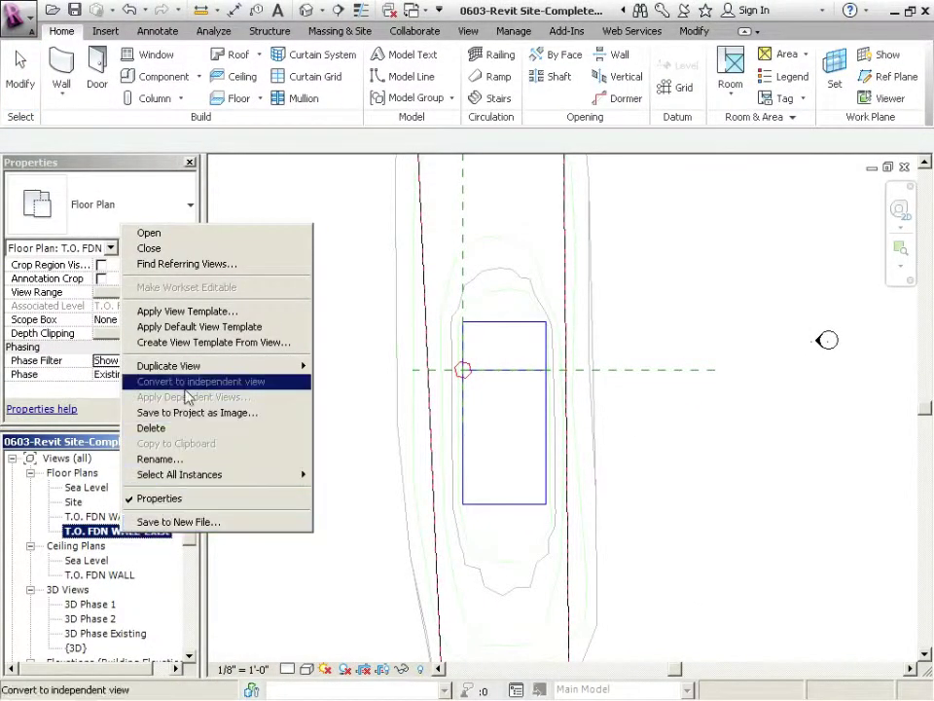
{"action": "mouse_move", "coordinate": [195, 366]}
{"action": "left_click", "coordinate": [378, 383]}
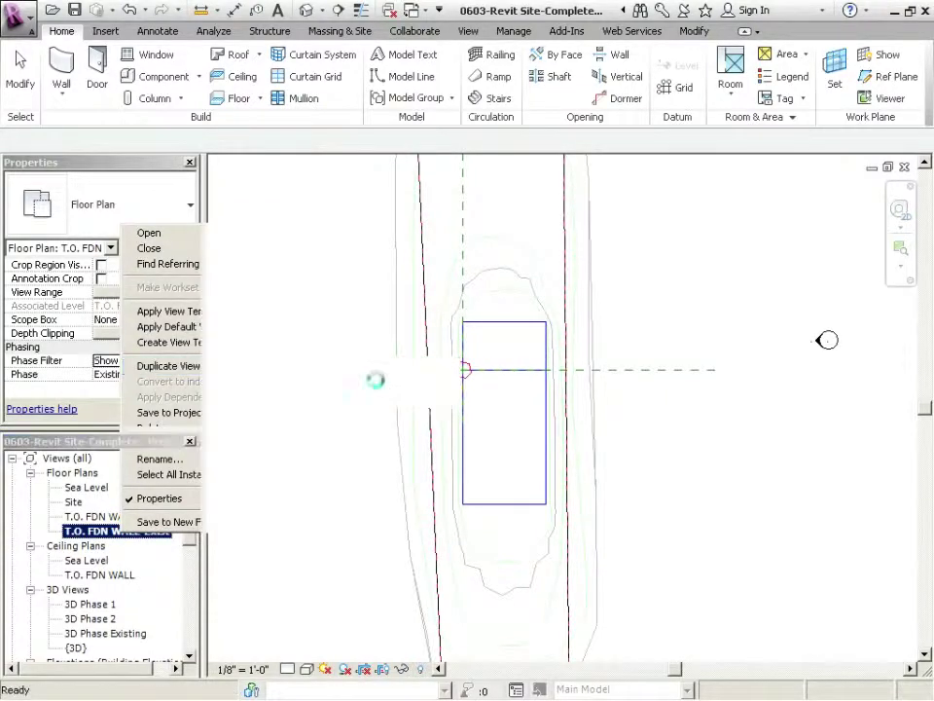
{"action": "right_click", "coordinate": [132, 496]}
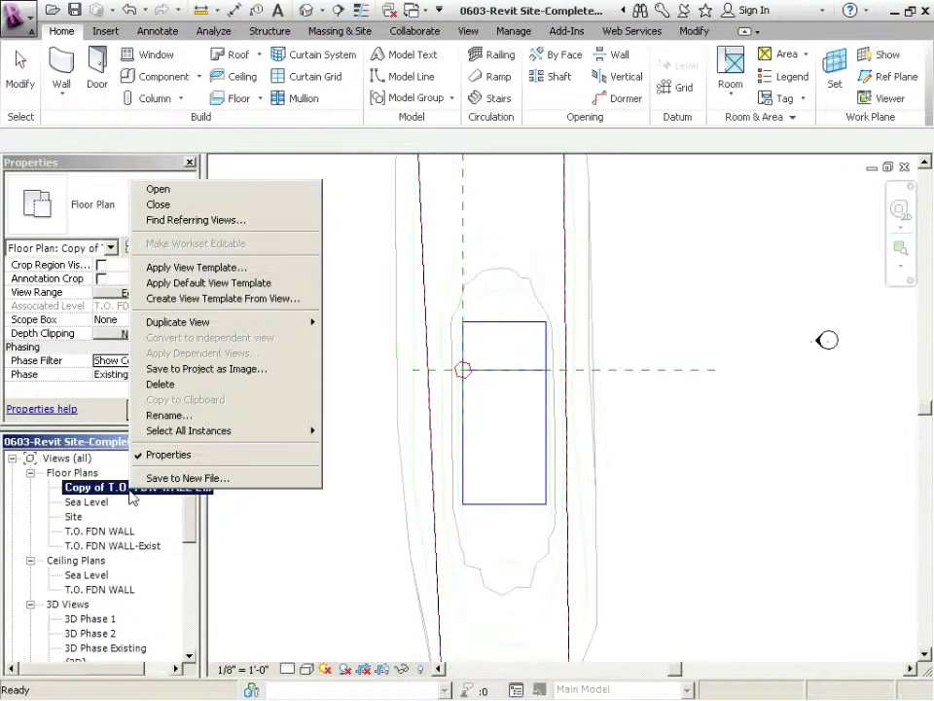
{"action": "left_click", "coordinate": [161, 416]}
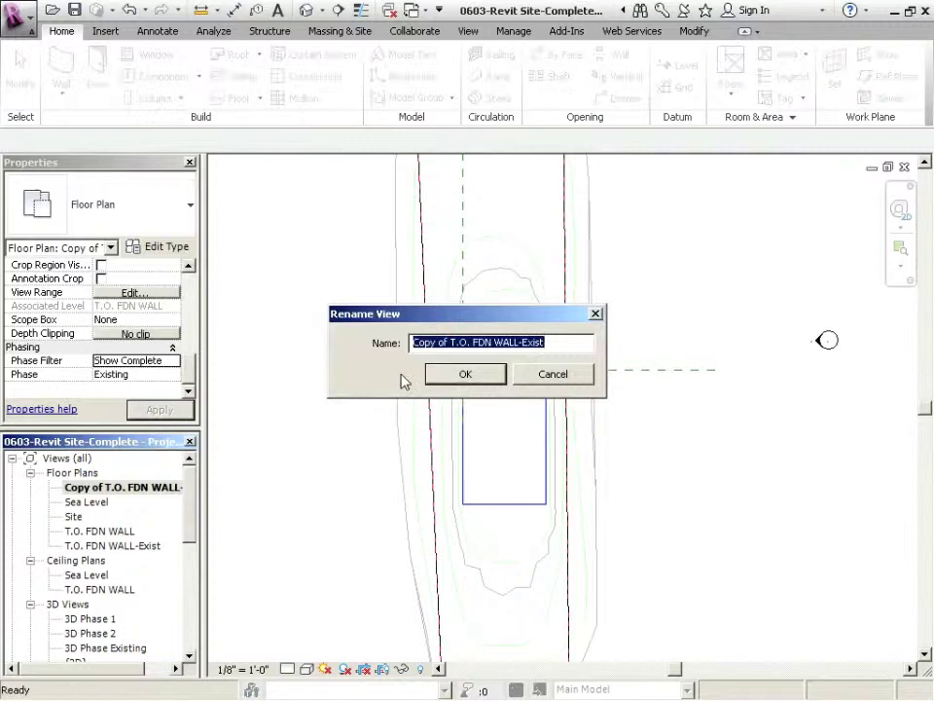
{"action": "left_click_drag", "start_coordinate": [450, 345], "coordinate": [359, 349]}
{"action": "key", "text": "Delete"}
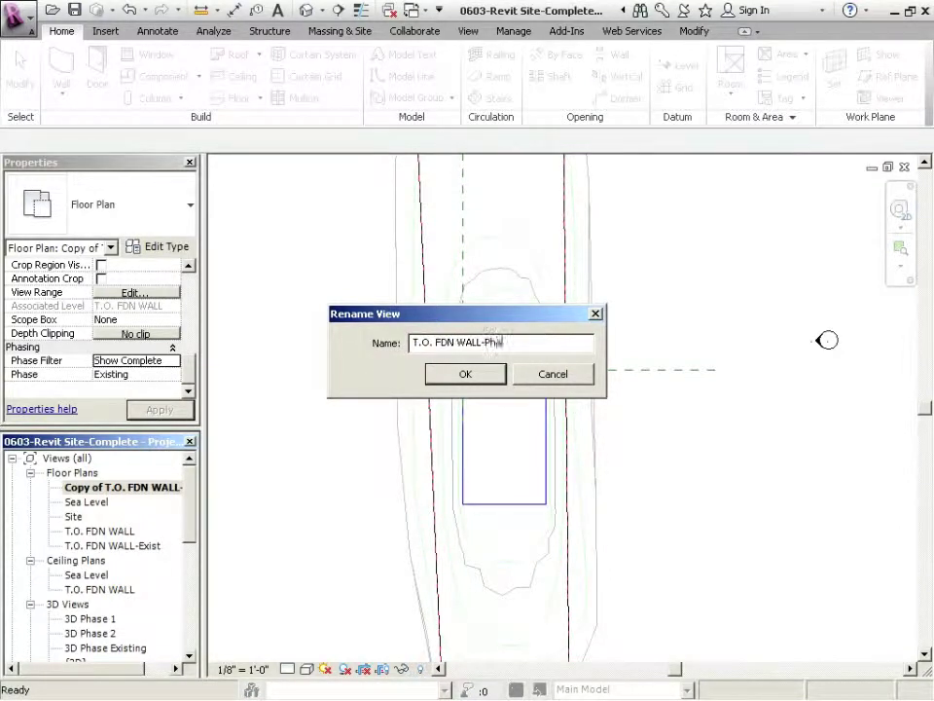
{"action": "type", "text": "Phase1"}
{"action": "left_click", "coordinate": [496, 373]}
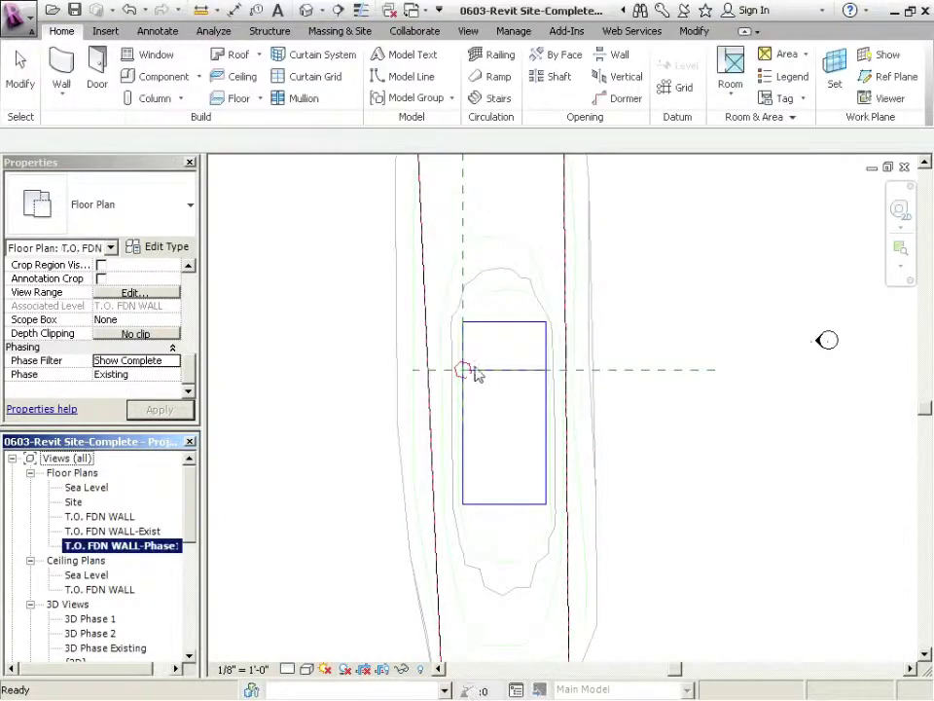
Set the new view's Phase to Phase 1 and apply it
{"action": "left_click", "coordinate": [175, 374]}
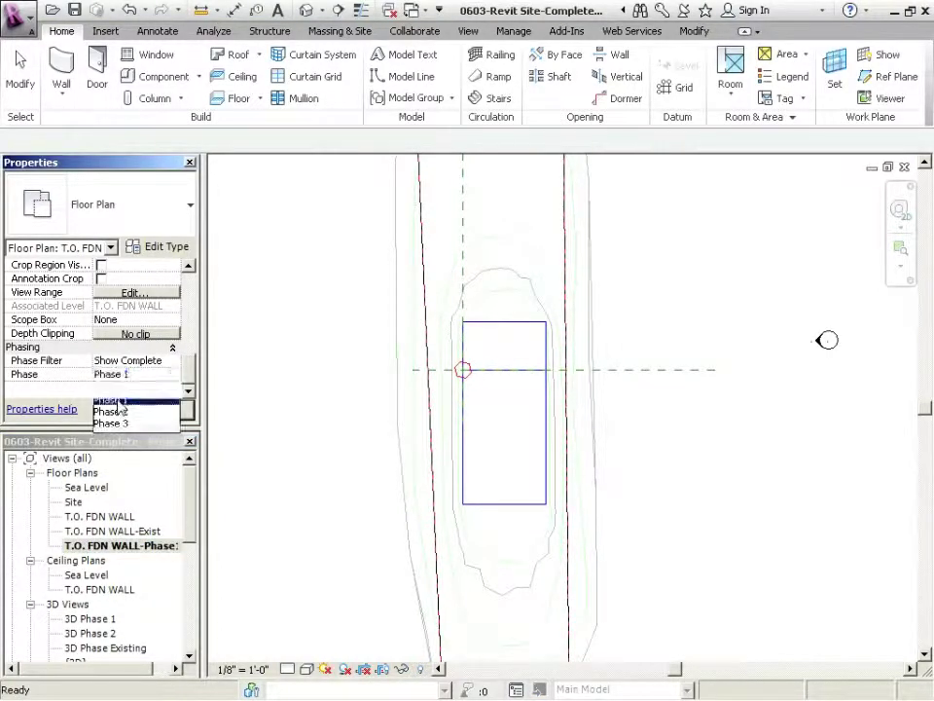
{"action": "left_click", "coordinate": [117, 392]}
{"action": "left_click", "coordinate": [161, 411]}
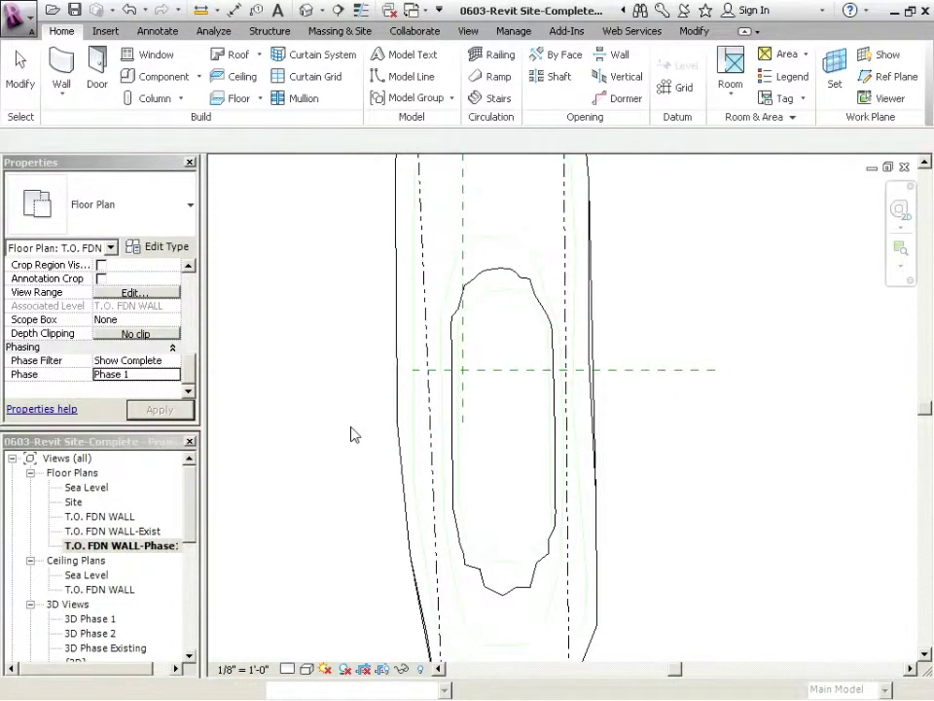
Set the imported site DWG's Draw Layer to Foreground
{"action": "scroll", "coordinate": [358, 436], "scroll_direction": "down", "scroll_amount": 2}
{"action": "scroll", "coordinate": [374, 327], "scroll_direction": "up", "scroll_amount": 2}
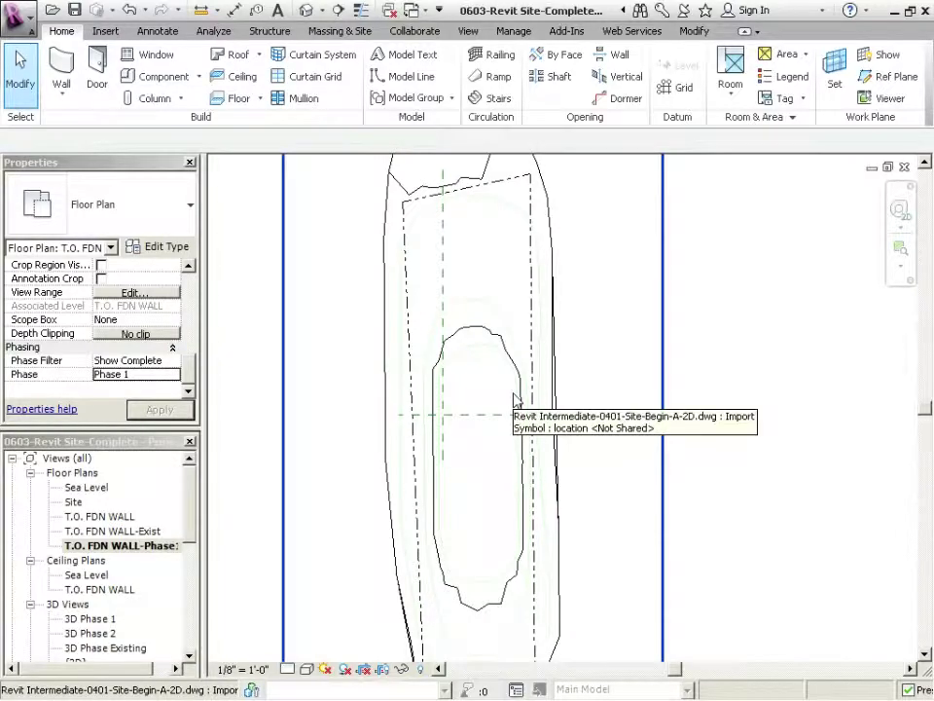
{"action": "left_click", "coordinate": [517, 401]}
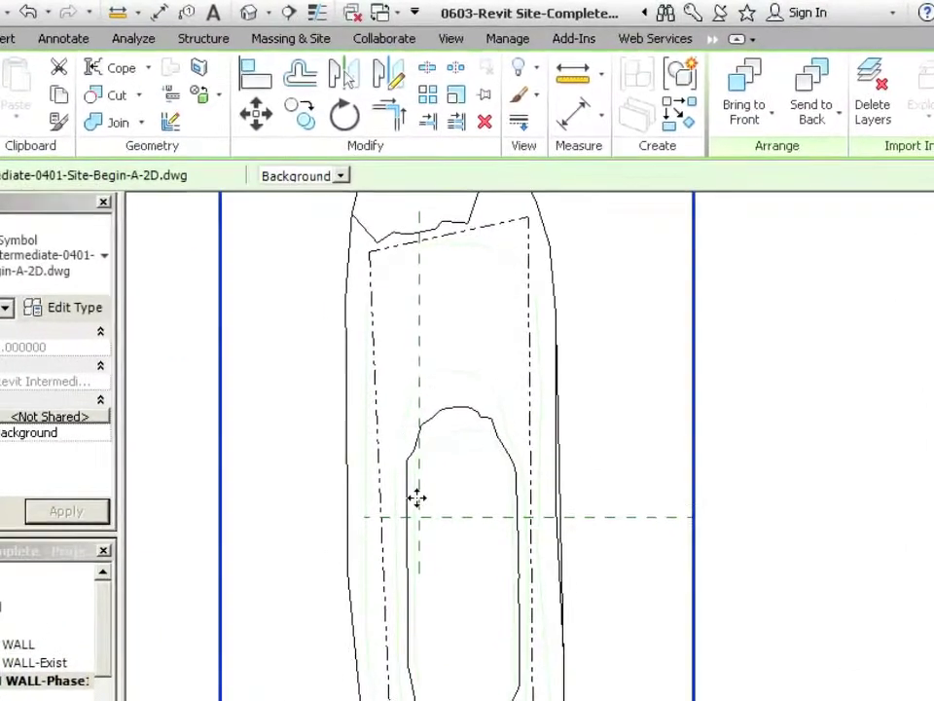
{"action": "left_click", "coordinate": [279, 180]}
{"action": "left_click", "coordinate": [284, 211]}
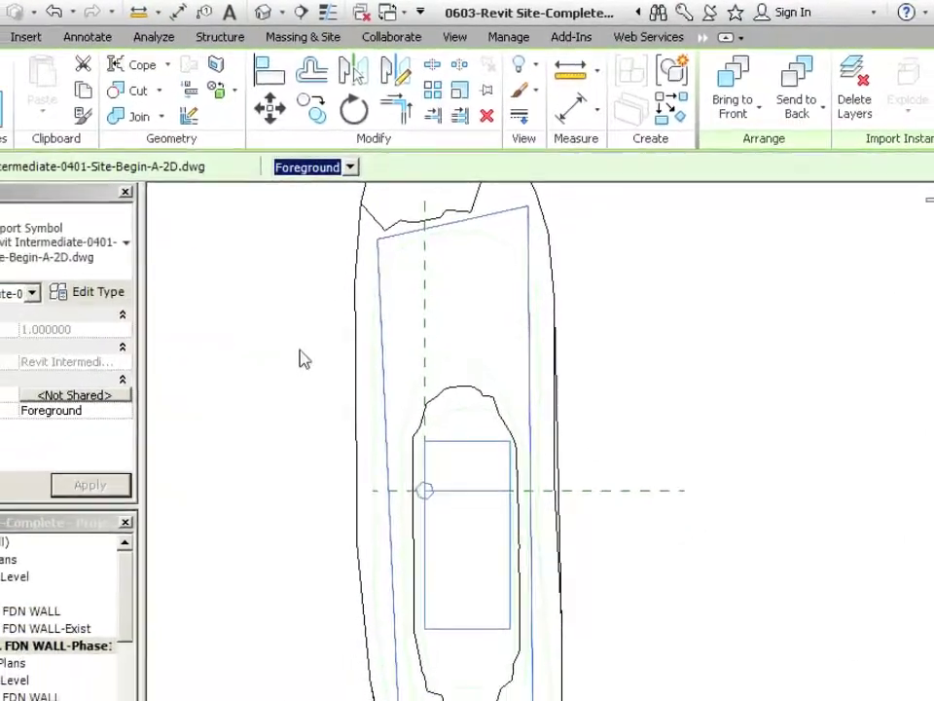
{"action": "left_click", "coordinate": [334, 386]}
Switch the view's visual style to Wireframe, then to Shaded
{"action": "left_click", "coordinate": [303, 673]}
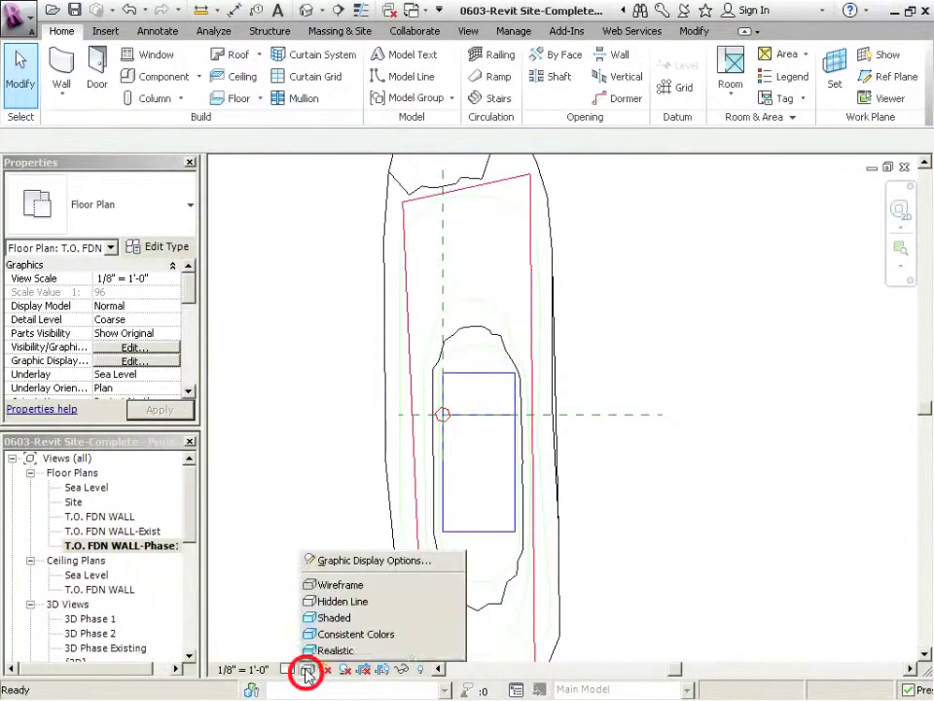
{"action": "left_click", "coordinate": [327, 585]}
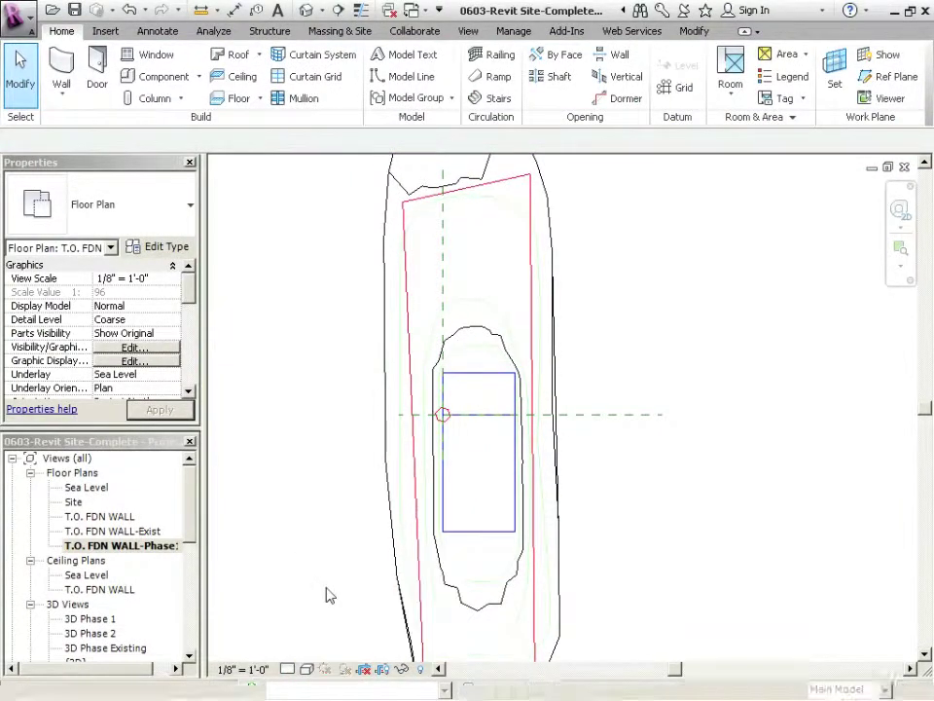
{"action": "left_click", "coordinate": [307, 669]}
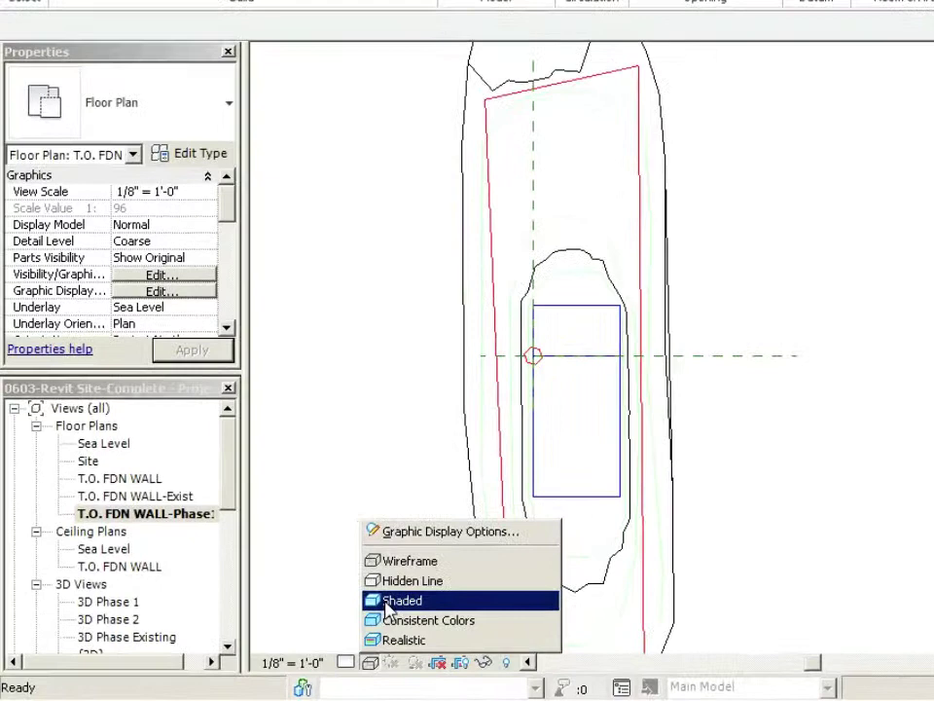
{"action": "left_click", "coordinate": [402, 598]}
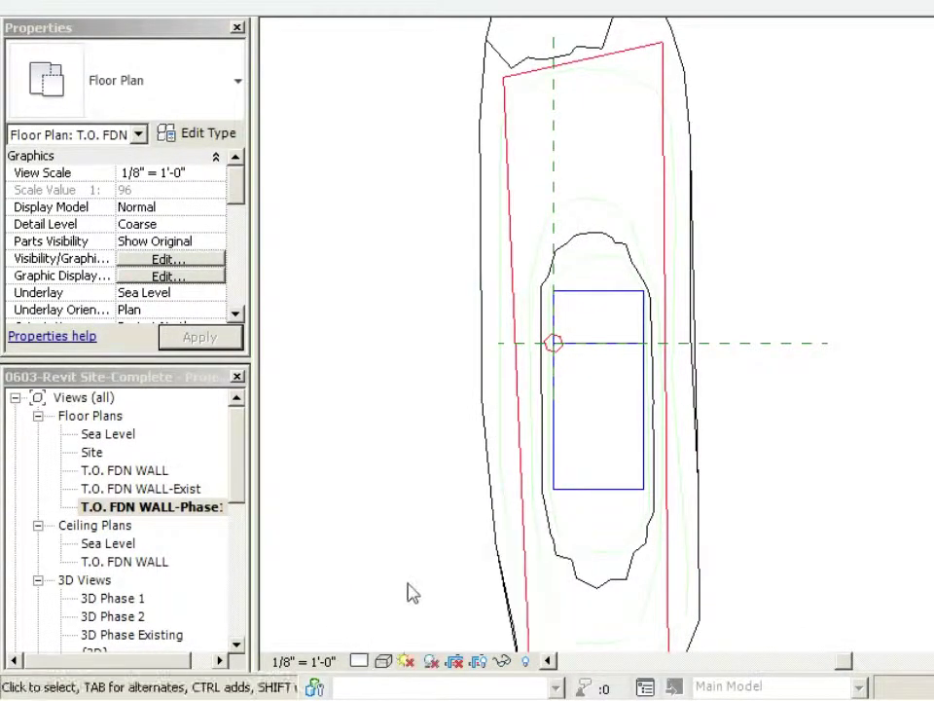
{"action": "scroll", "coordinate": [744, 272], "scroll_direction": "up", "scroll_amount": 3}
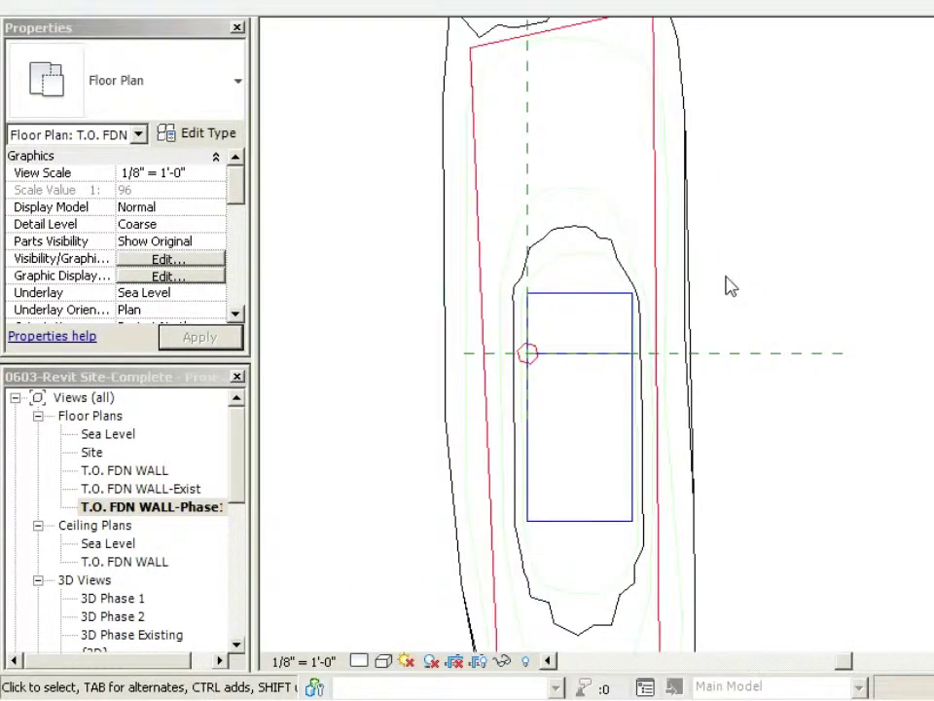
{"action": "middle_click_drag", "start_coordinate": [709, 390], "coordinate": [737, 349]}
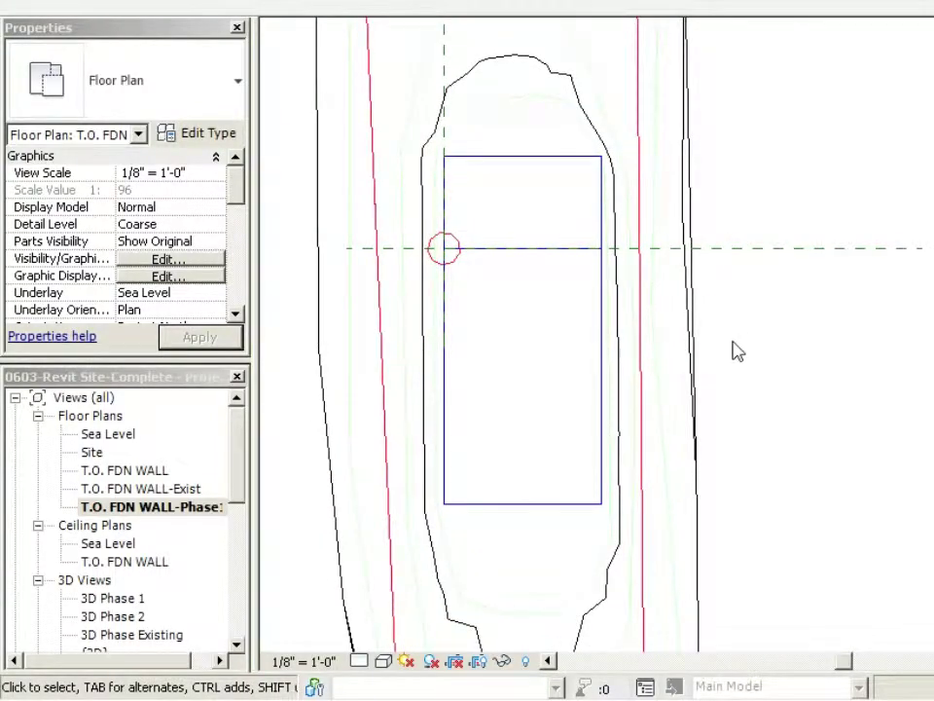
In T.O. FDN WALL-Exist, sketch a rectangular building pad boundary around the building
{"action": "double_click", "coordinate": [168, 490]}
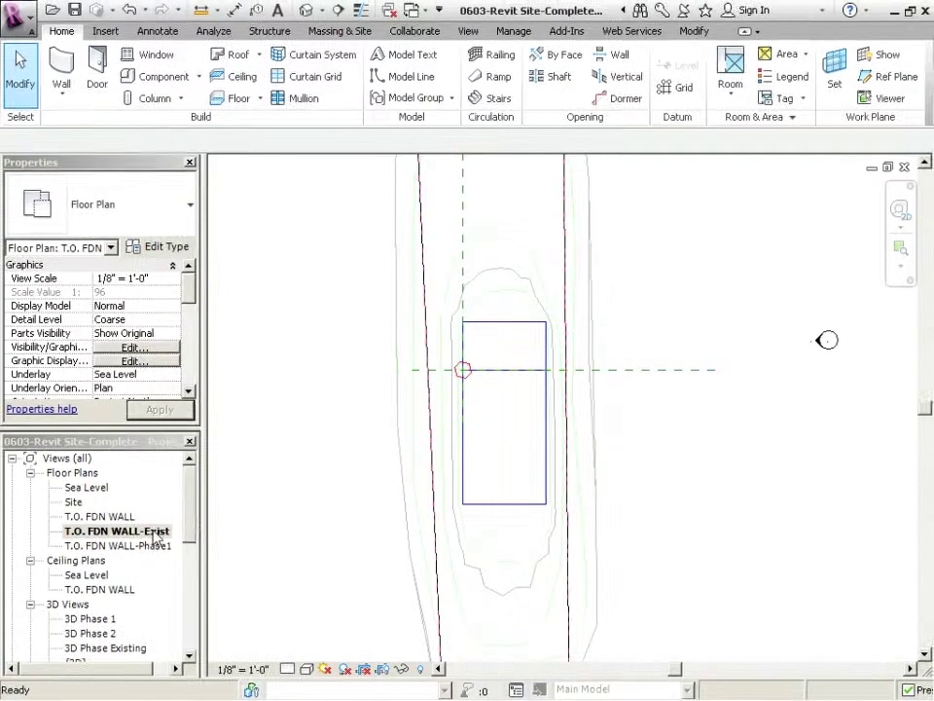
{"action": "left_click", "coordinate": [342, 32]}
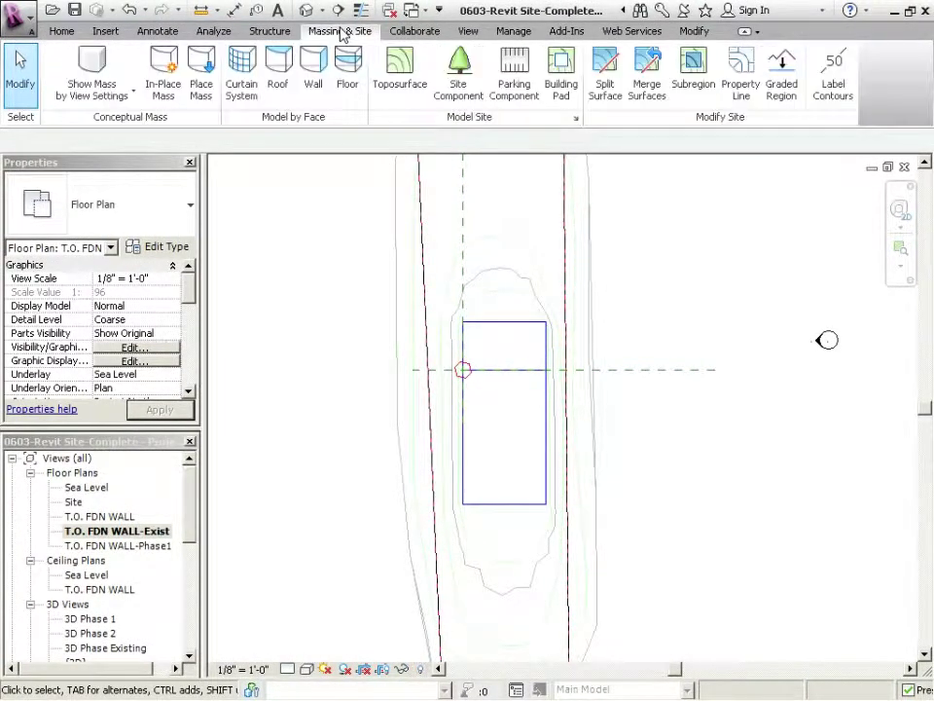
{"action": "left_click", "coordinate": [570, 73]}
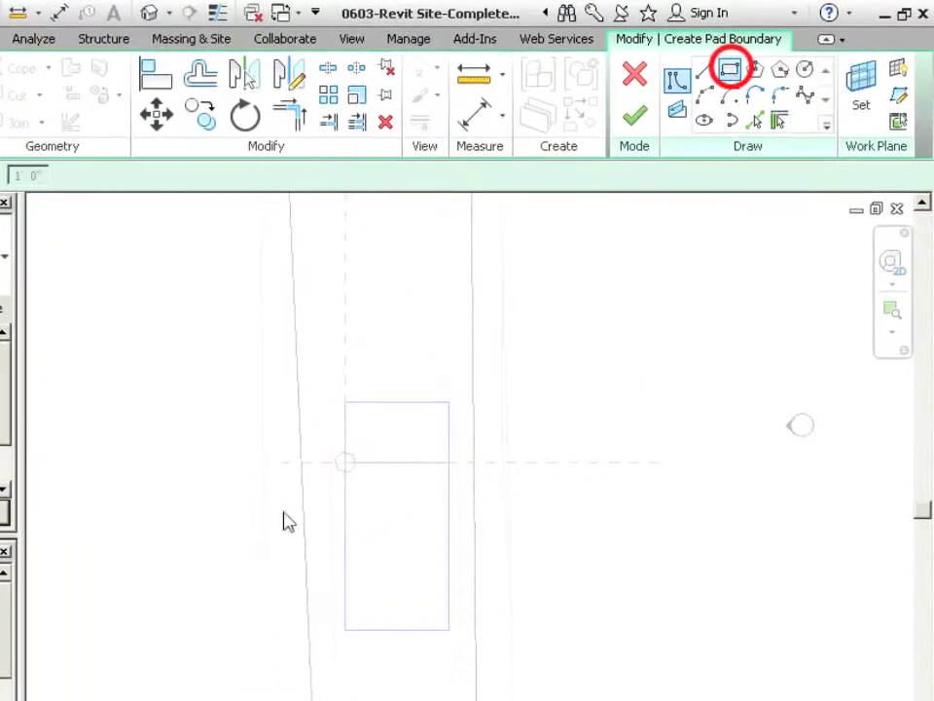
{"action": "left_click", "coordinate": [345, 629]}
{"action": "left_click", "coordinate": [419, 549]}
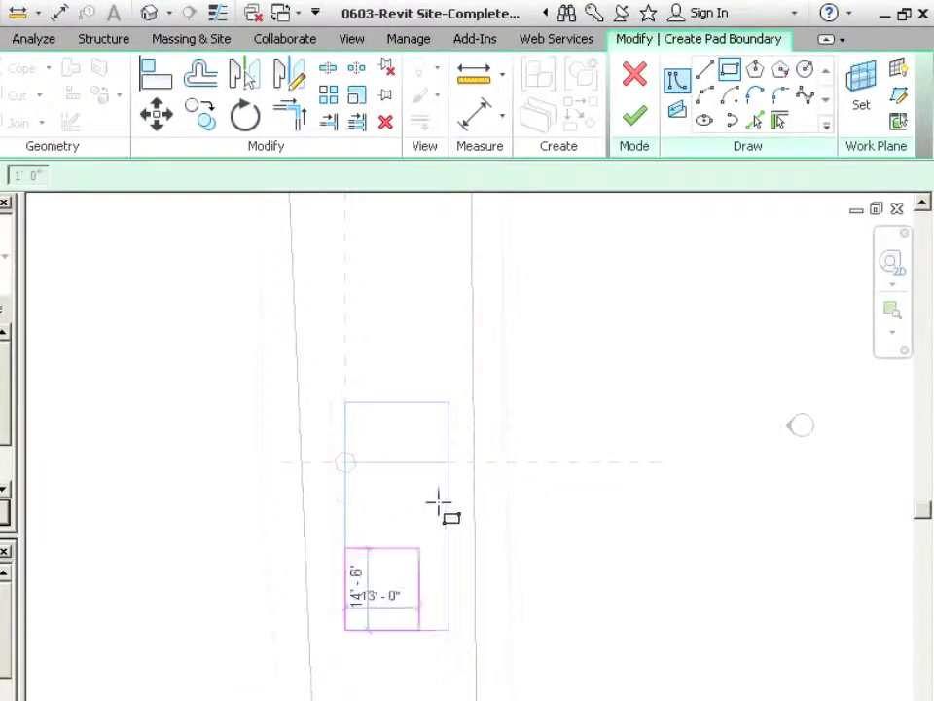
{"action": "left_click", "coordinate": [448, 462]}
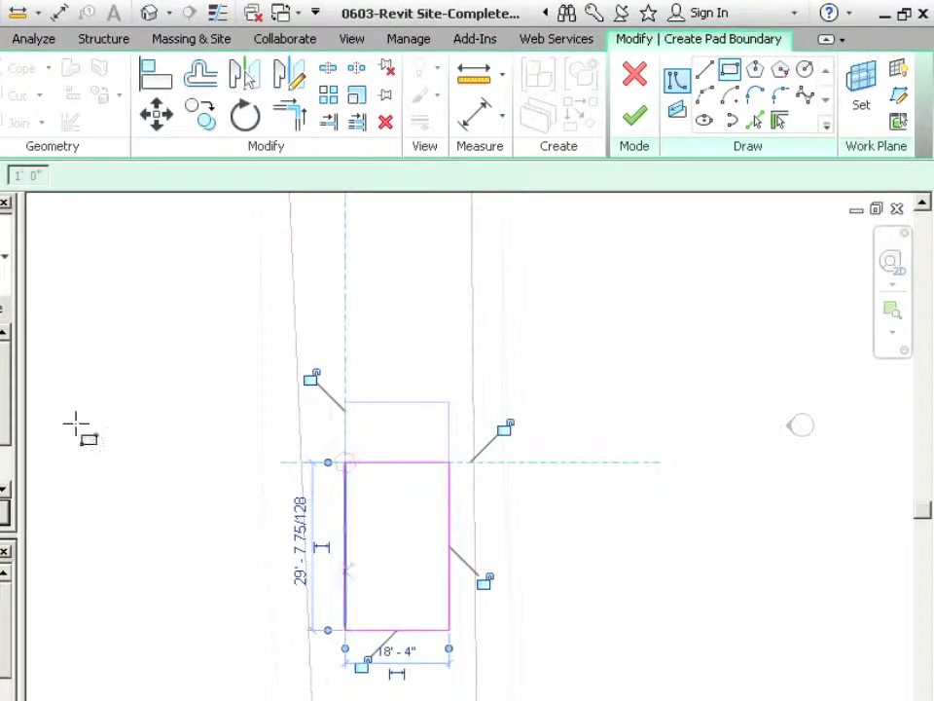
Give the pad a -8' 0" height offset and finish it
{"action": "left_click", "coordinate": [149, 291]}
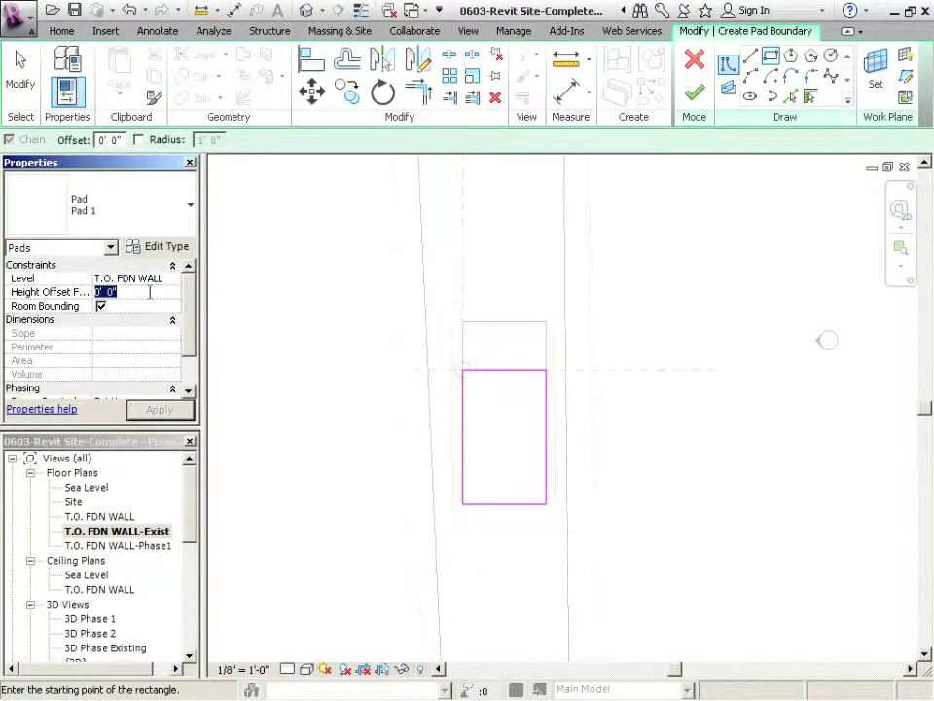
{"action": "type", "text": "-8"}
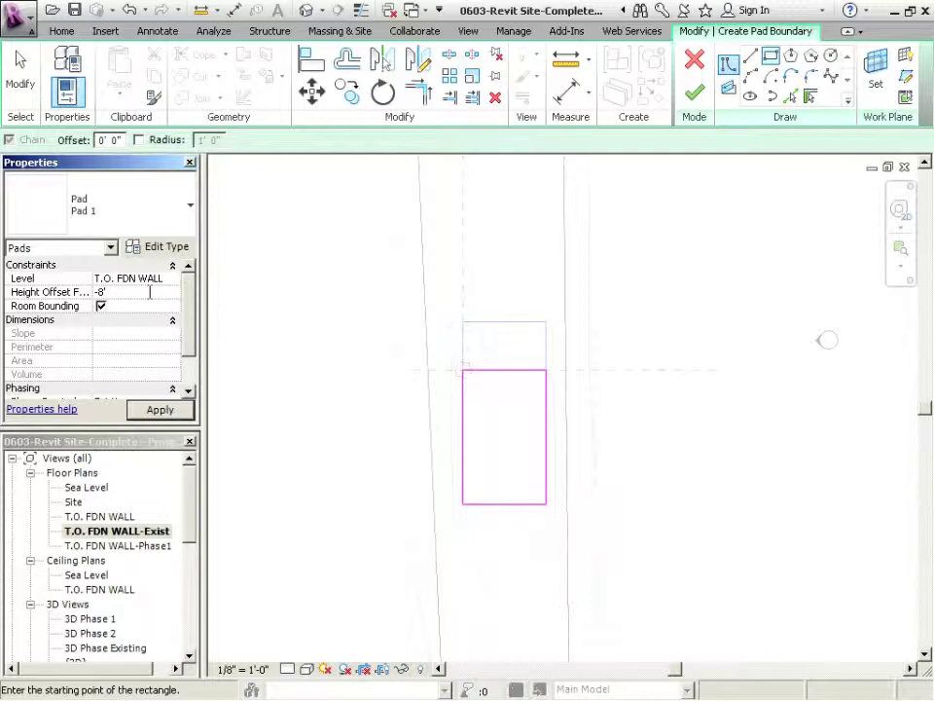
{"action": "left_click", "coordinate": [164, 412]}
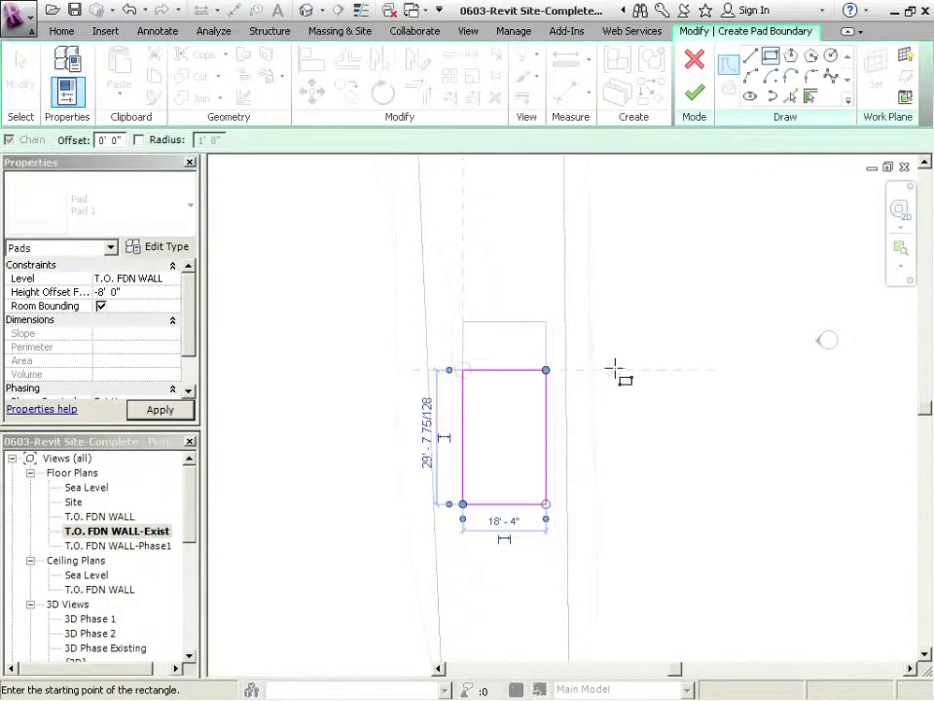
{"action": "left_click", "coordinate": [694, 93]}
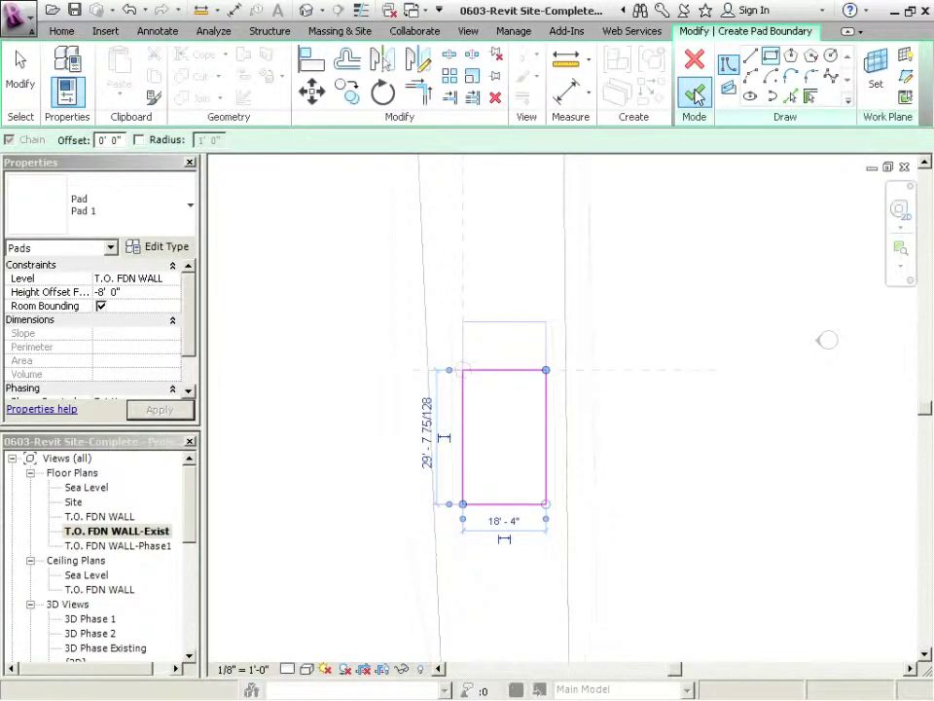
{"action": "left_click", "coordinate": [638, 339]}
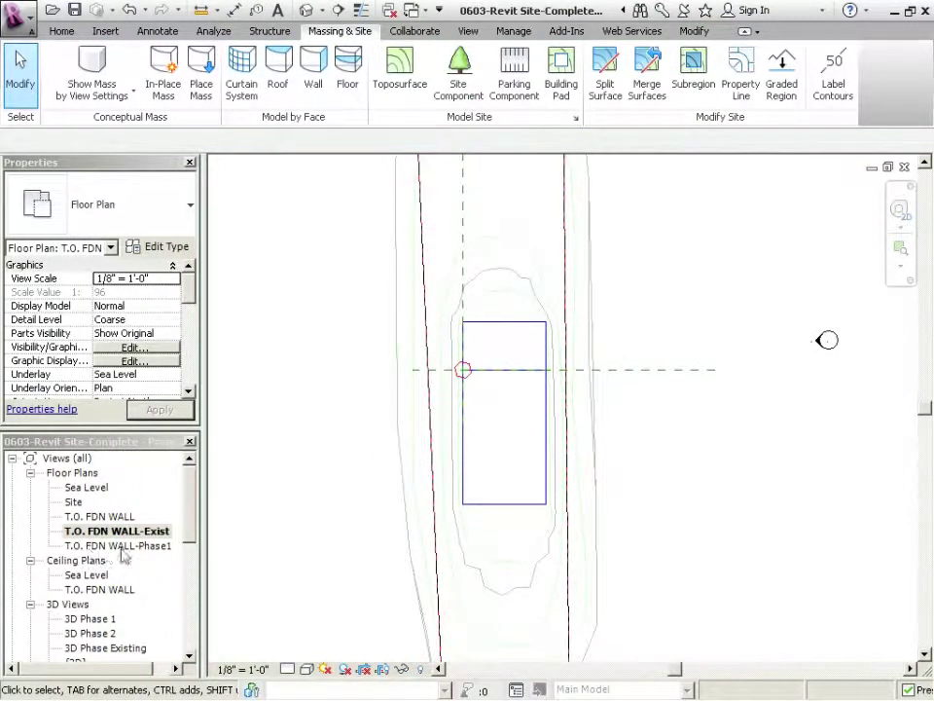
In T.O. FDN WALL-Phase1, sketch and finish an 18'-4" by 10'-8" rectangular building pad
{"action": "double_click", "coordinate": [156, 546]}
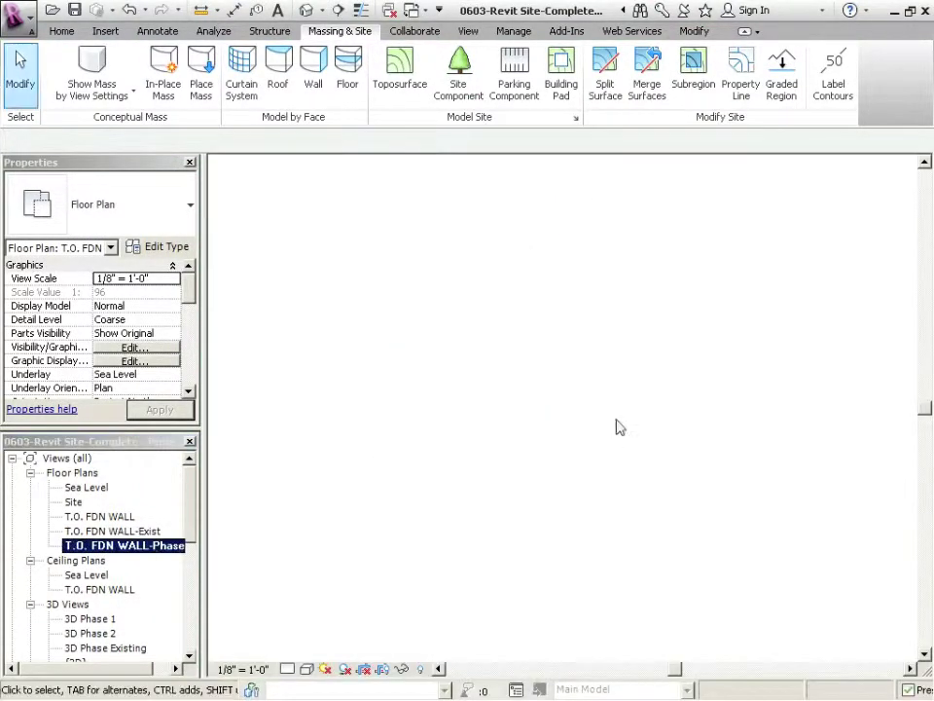
{"action": "left_click", "coordinate": [570, 94]}
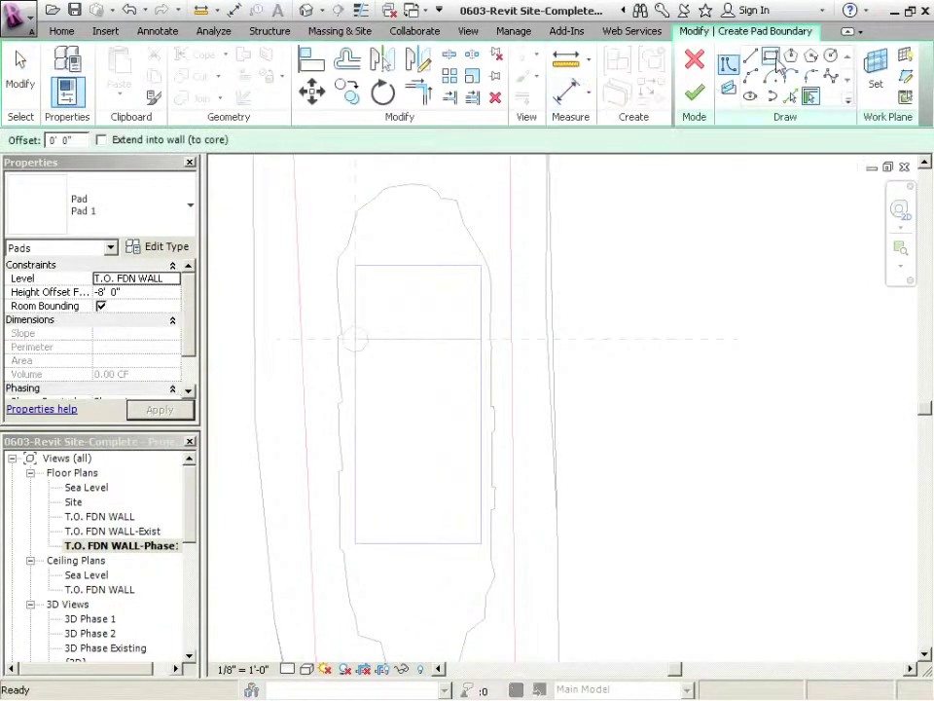
{"action": "left_click", "coordinate": [770, 55]}
{"action": "left_click", "coordinate": [357, 264]}
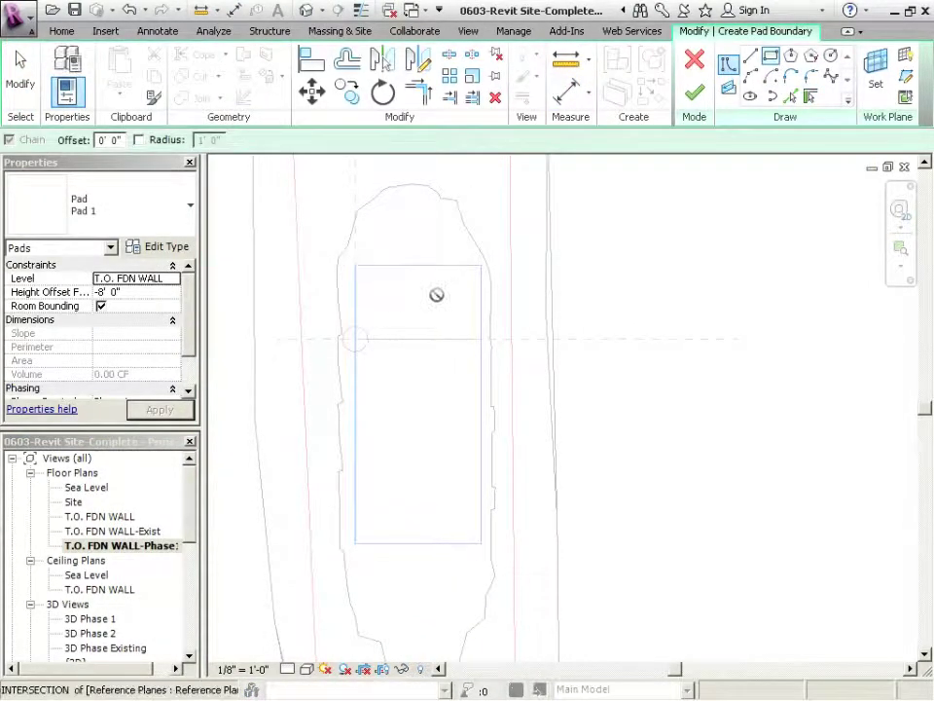
{"action": "left_click", "coordinate": [481, 339]}
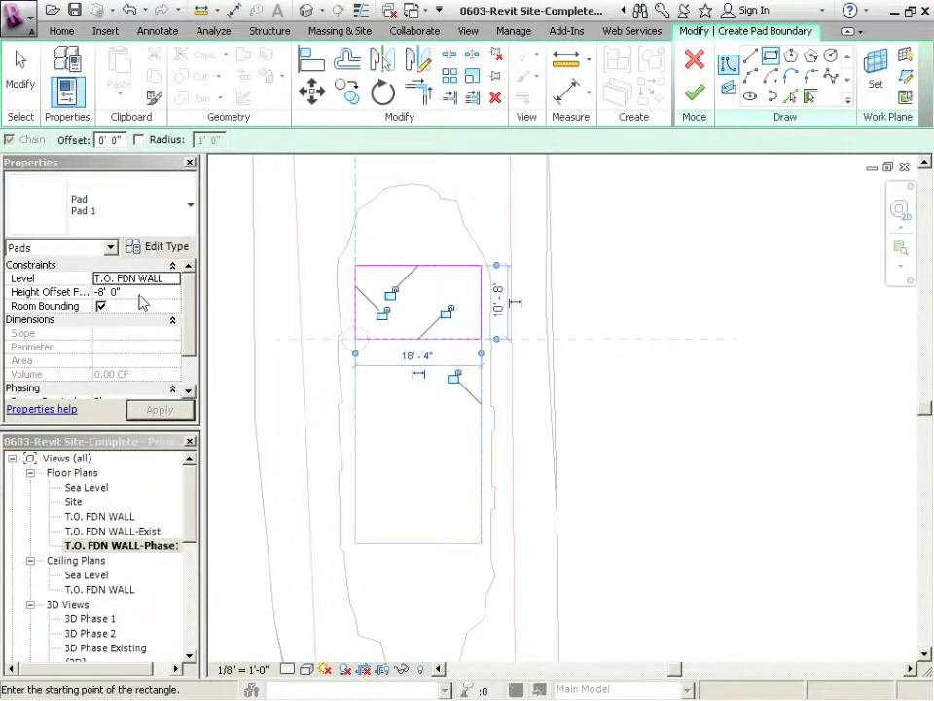
{"action": "left_click", "coordinate": [693, 93]}
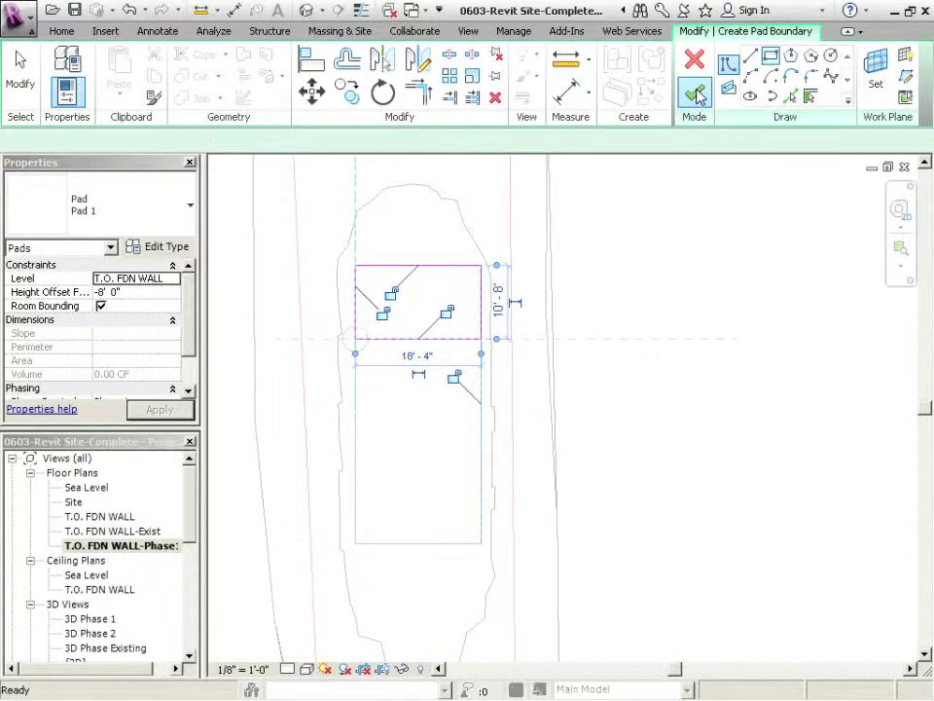
{"action": "left_click", "coordinate": [425, 363]}
Open 3D Phase Existing, then 3D Phase 2, zooming in on the pad excavation
{"action": "scroll", "coordinate": [424, 362], "scroll_direction": "down", "scroll_amount": 3}
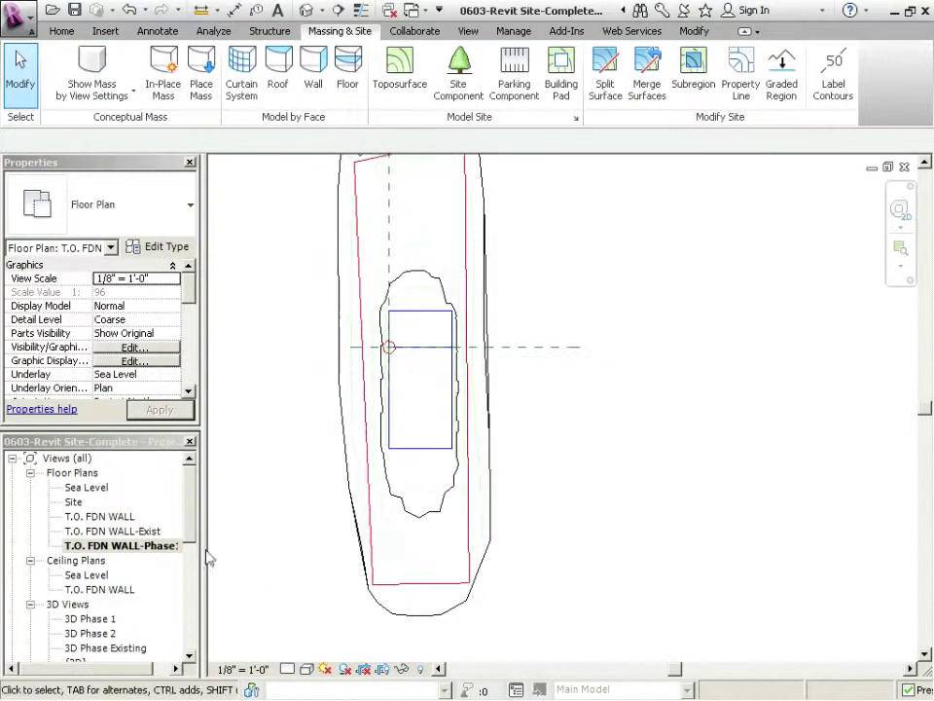
{"action": "left_click_drag", "start_coordinate": [193, 533], "coordinate": [188, 574]}
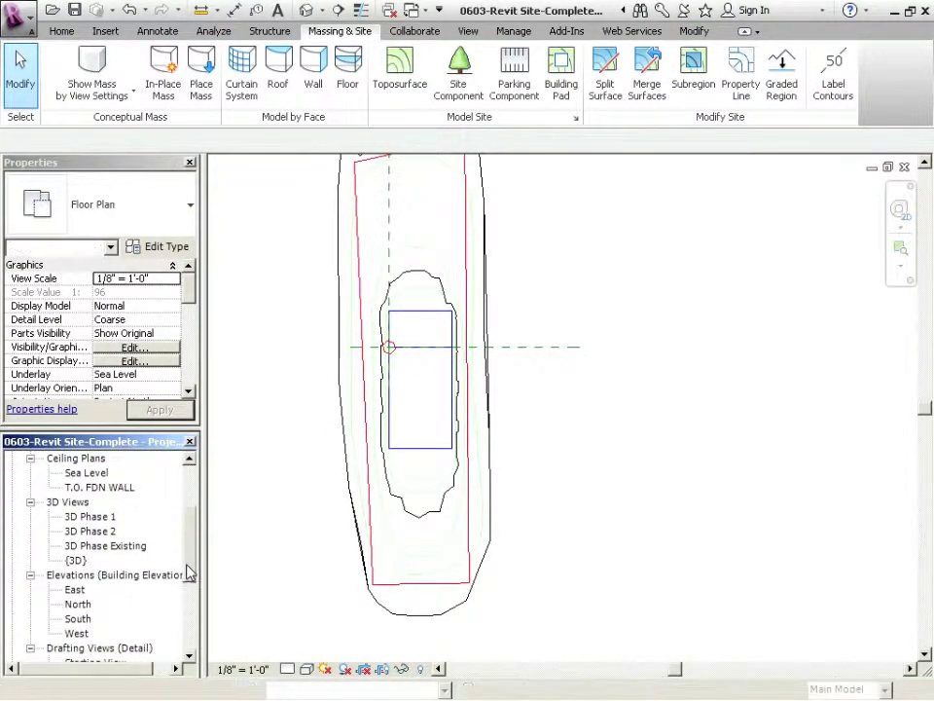
{"action": "double_click", "coordinate": [103, 546]}
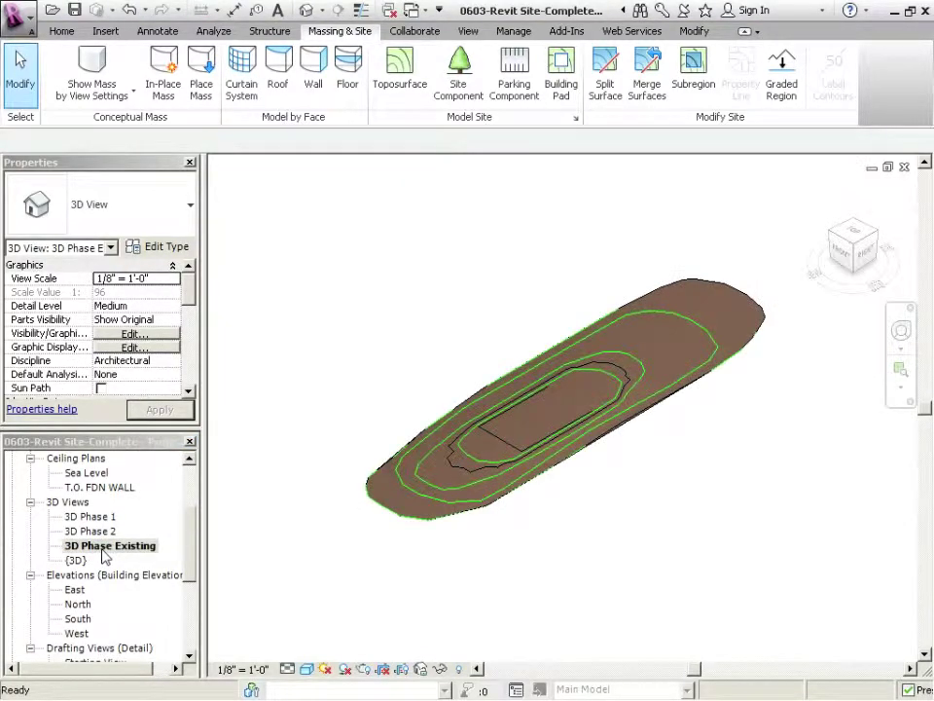
{"action": "double_click", "coordinate": [99, 534]}
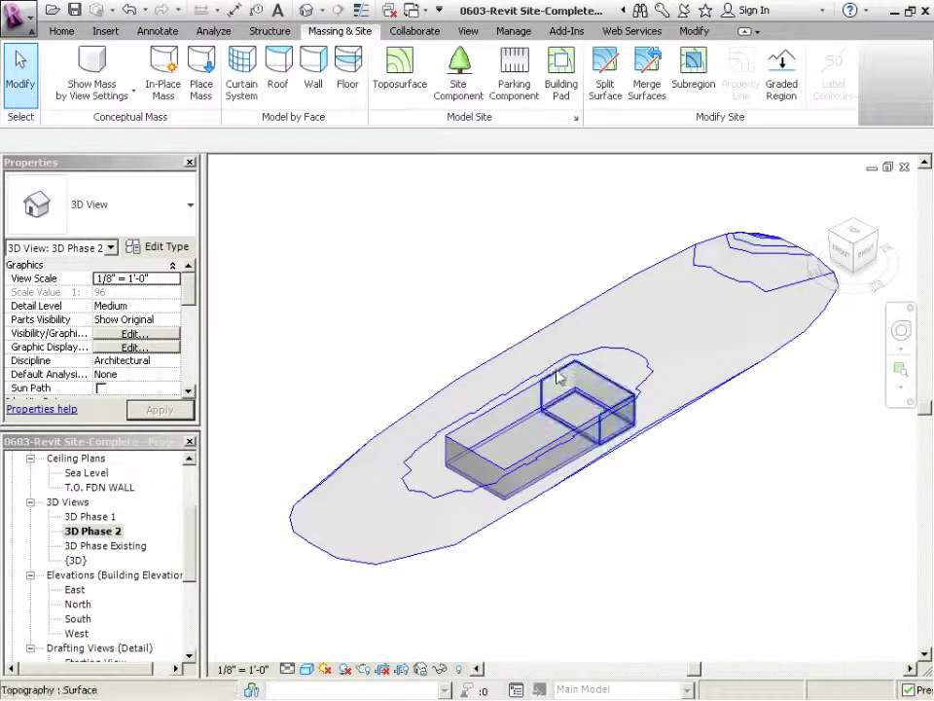
{"action": "scroll", "coordinate": [584, 389], "scroll_direction": "up", "scroll_amount": 4}
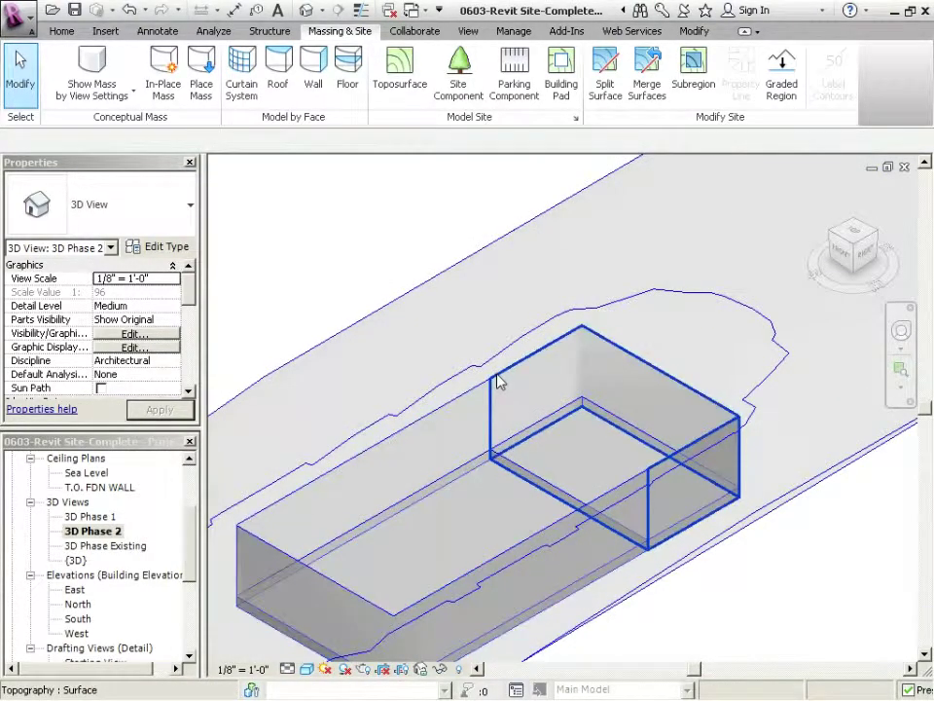
{"action": "scroll", "coordinate": [554, 352], "scroll_direction": "down", "scroll_amount": 3}
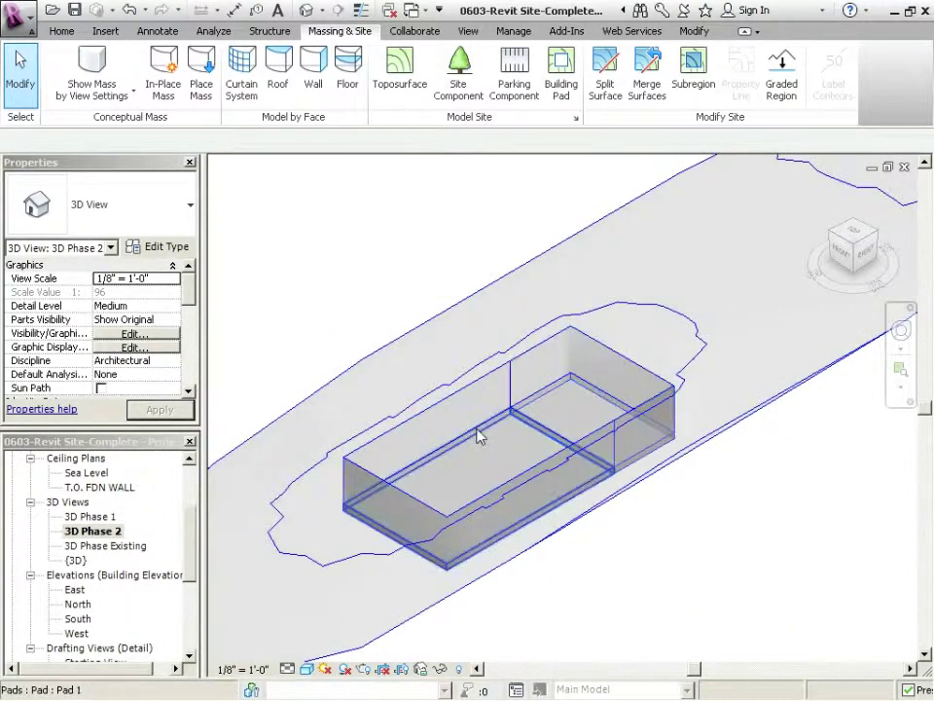
{"action": "scroll", "coordinate": [533, 354], "scroll_direction": "down", "scroll_amount": 2}
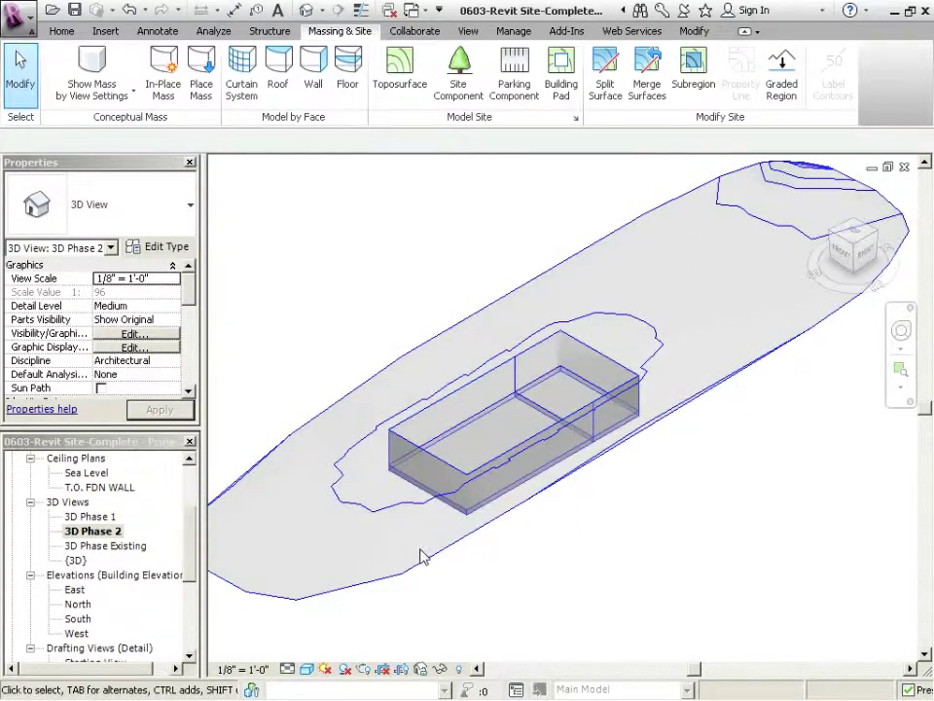
Zoom, pan and orbit 3D Phase 1 to look down into the red pit
{"action": "double_click", "coordinate": [101, 517]}
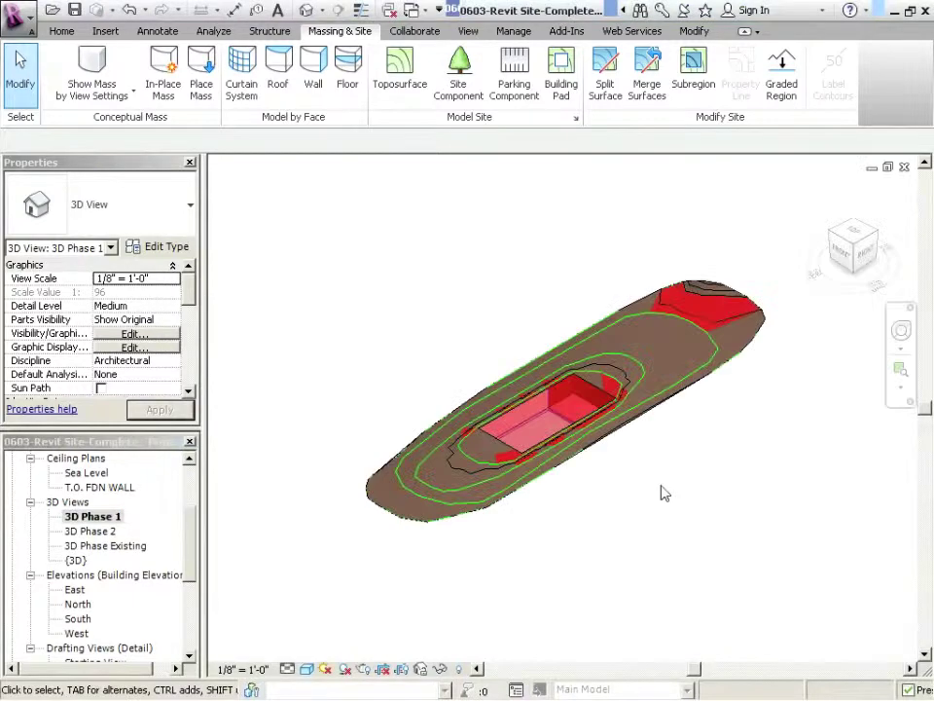
{"action": "scroll", "coordinate": [541, 390], "scroll_direction": "up", "scroll_amount": 6}
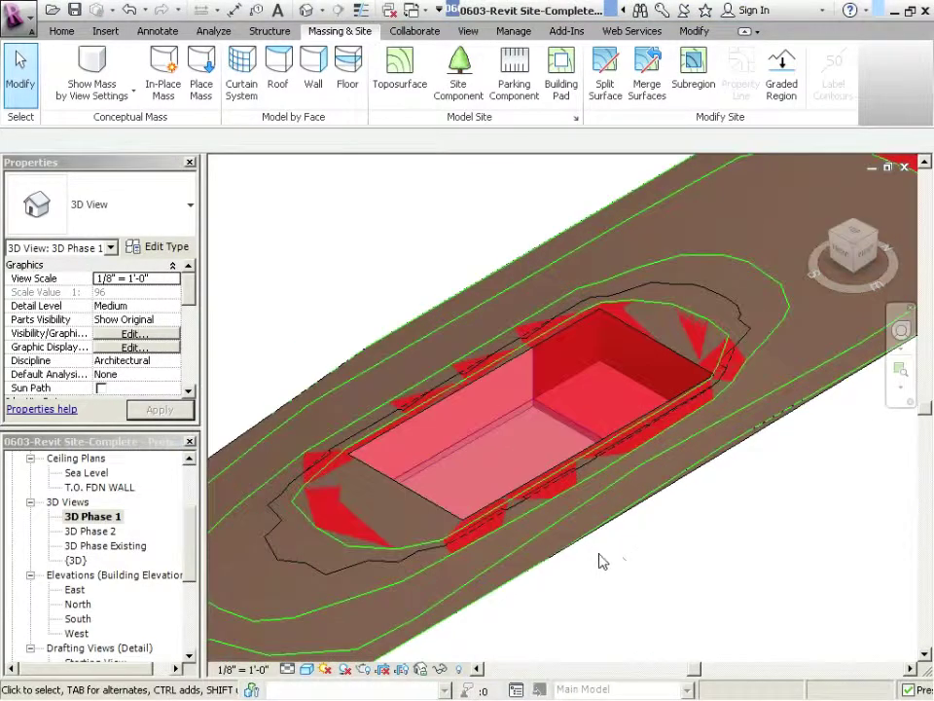
{"action": "scroll", "coordinate": [467, 443], "scroll_direction": "down", "scroll_amount": 5}
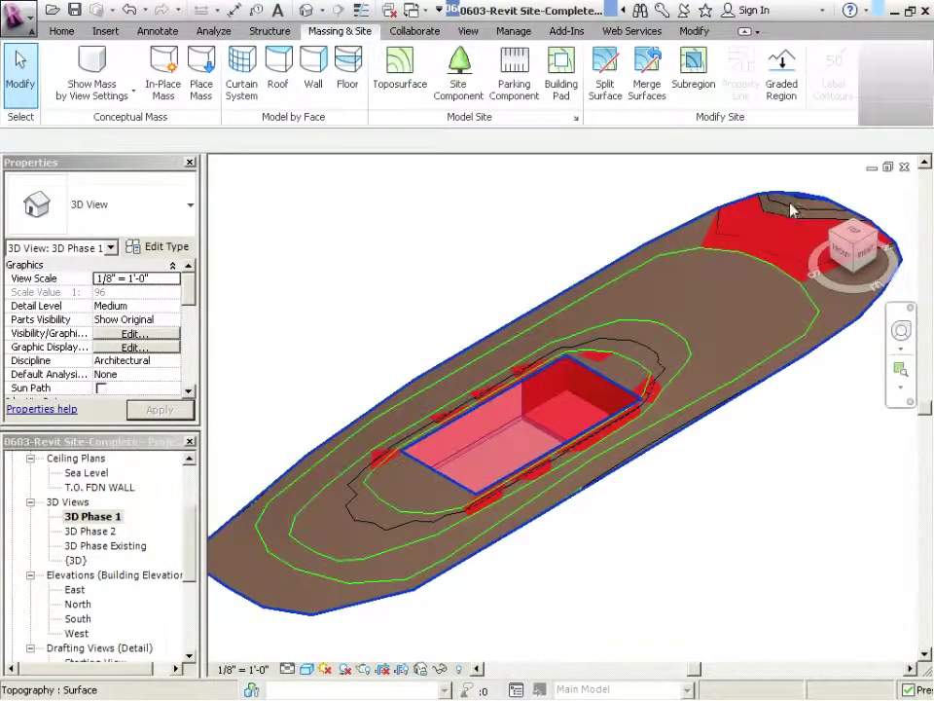
{"action": "scroll", "coordinate": [792, 208], "scroll_direction": "up", "scroll_amount": 3}
{"action": "middle_click_drag", "start_coordinate": [792, 209], "coordinate": [642, 298]}
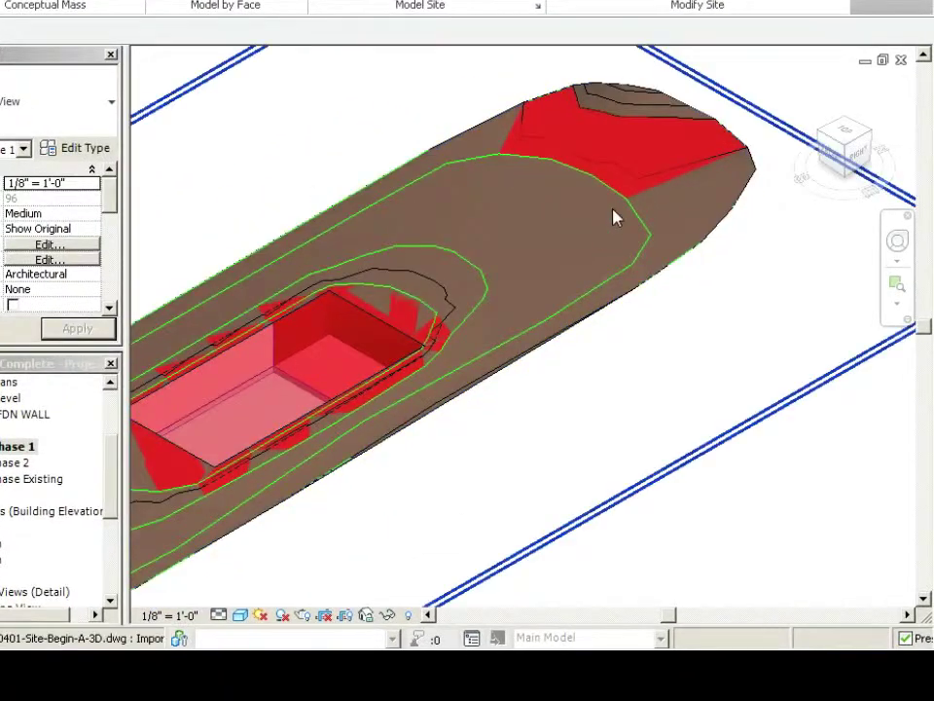
{"action": "middle_click_drag", "start_coordinate": [613, 216], "coordinate": [628, 192], "text": "shift"}
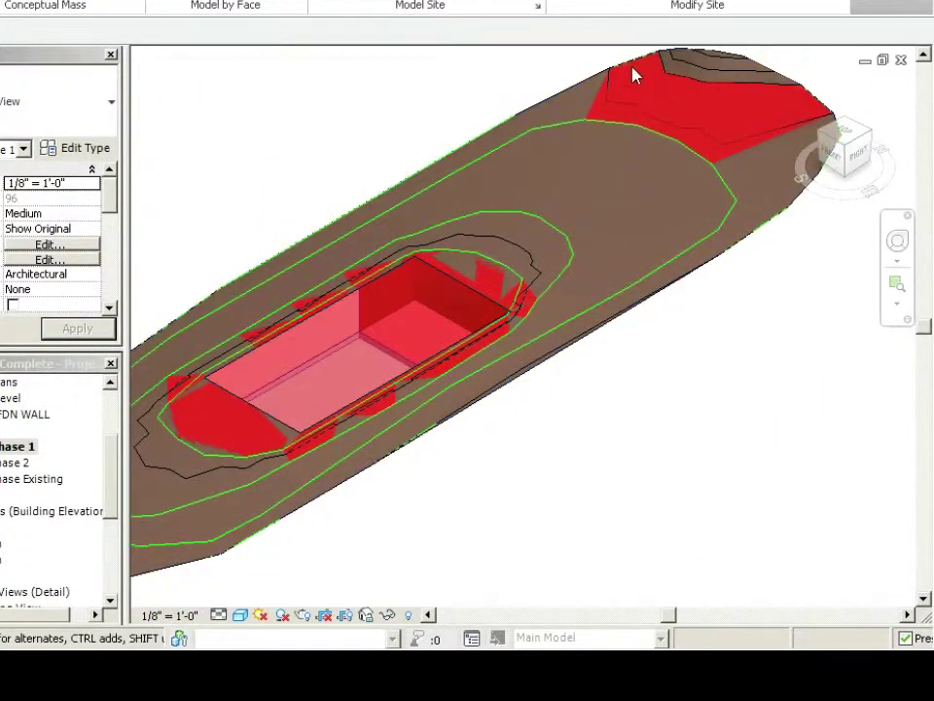
{"action": "middle_click_drag", "start_coordinate": [747, 142], "coordinate": [139, 440], "text": "shift"}
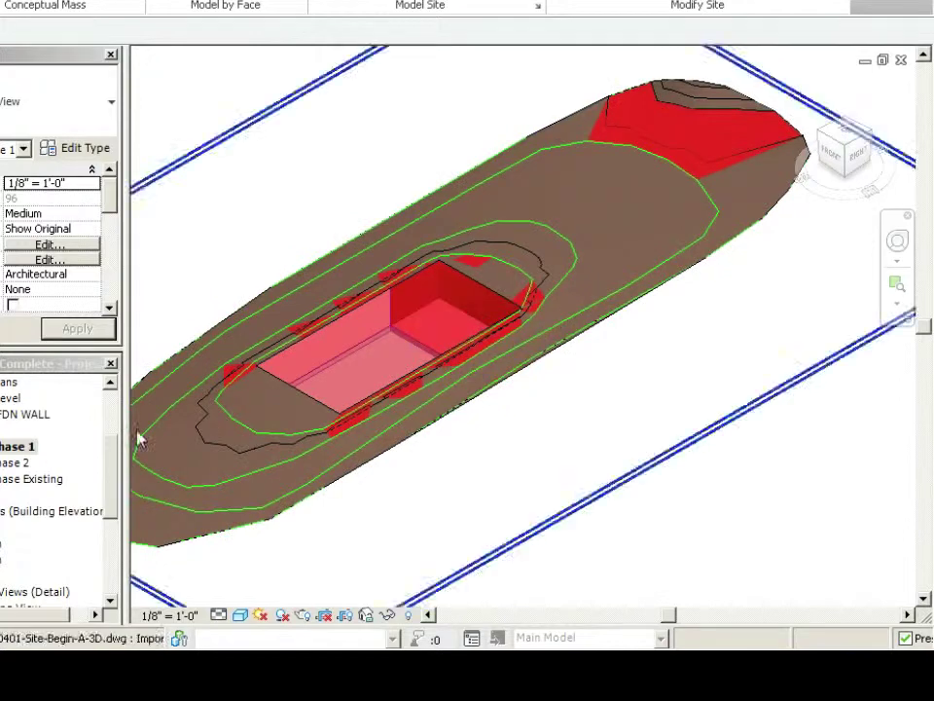
Open the 3D Phase Existing view and orbit the toposurface to inspect the brown building pad excavation
{"action": "double_click", "coordinate": [19, 478]}
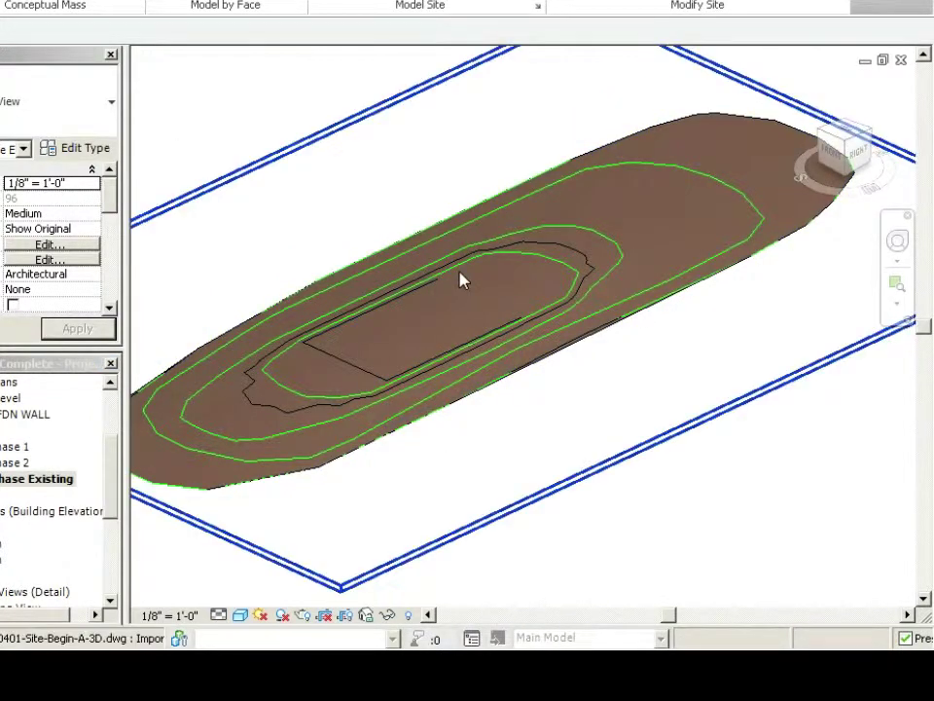
{"action": "middle_click_drag", "start_coordinate": [531, 442], "coordinate": [522, 329], "text": "shift"}
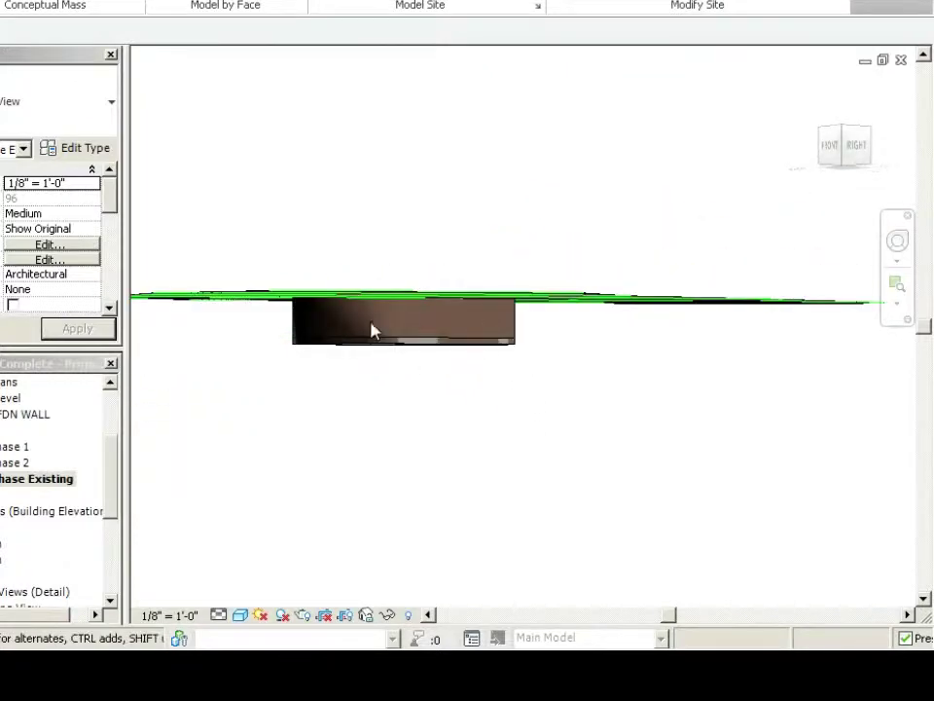
{"action": "middle_click_drag", "start_coordinate": [413, 373], "coordinate": [415, 454], "text": "shift"}
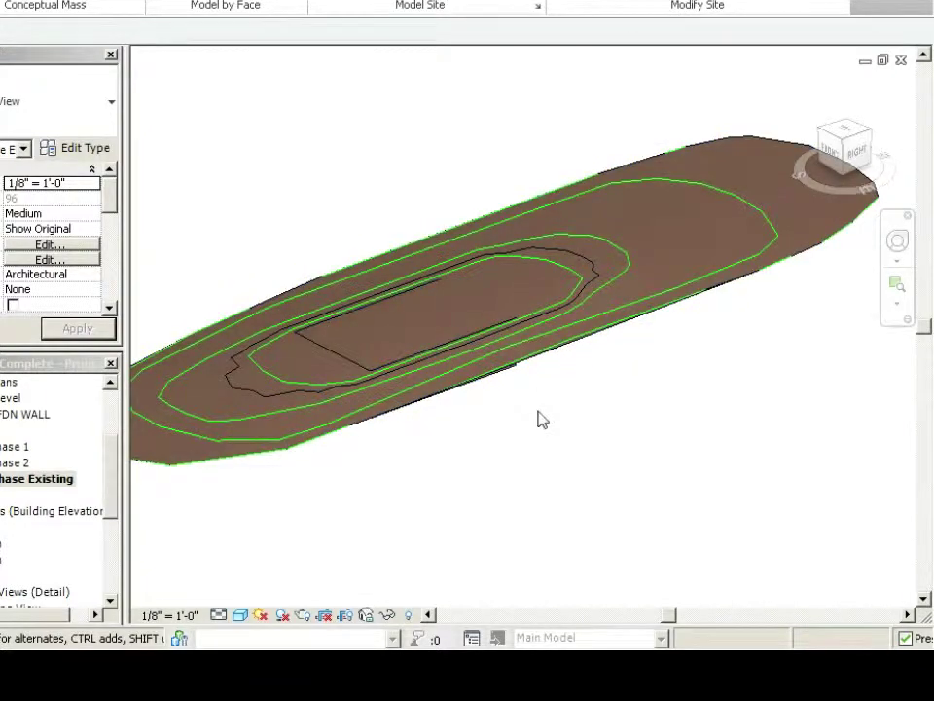
{"action": "middle_click_drag", "start_coordinate": [542, 419], "coordinate": [506, 472], "text": "shift"}
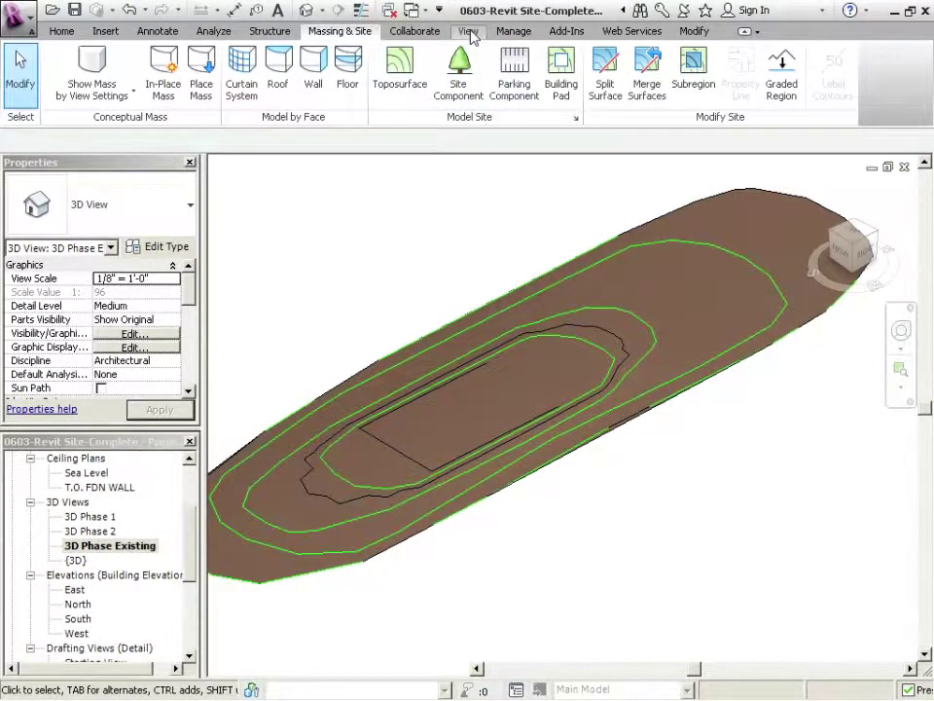
Close all hidden view windows and then the remaining 3D view window
{"action": "left_click", "coordinate": [469, 31]}
{"action": "left_click", "coordinate": [770, 97]}
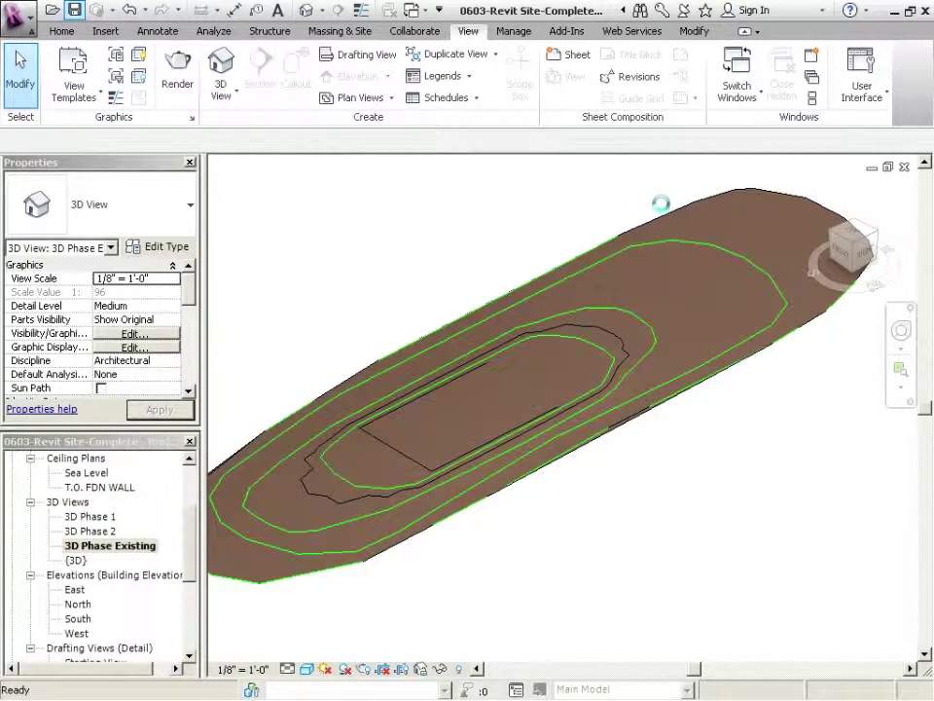
{"action": "left_click", "coordinate": [904, 169]}
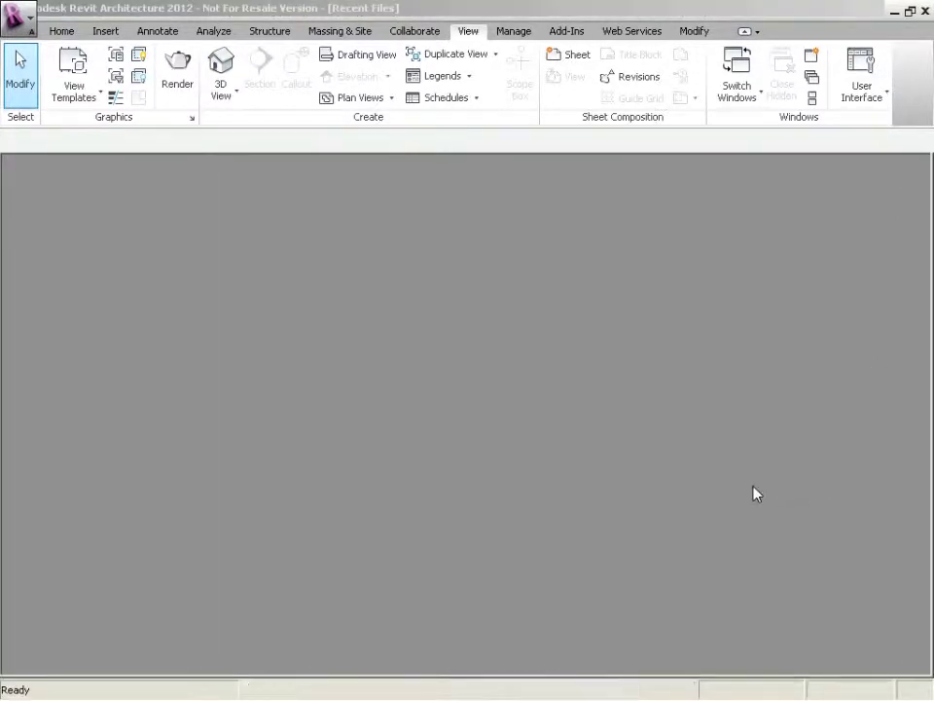